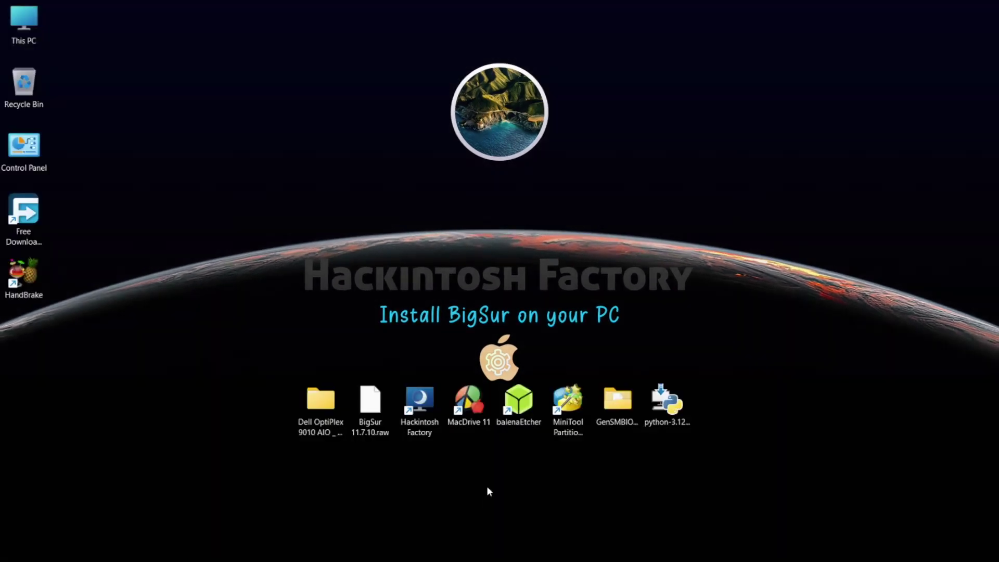
# Step: Review the folders, installer image and tool shortcuts gathered on the desktop for the Big Sur installation
pyautogui.click(665, 412)
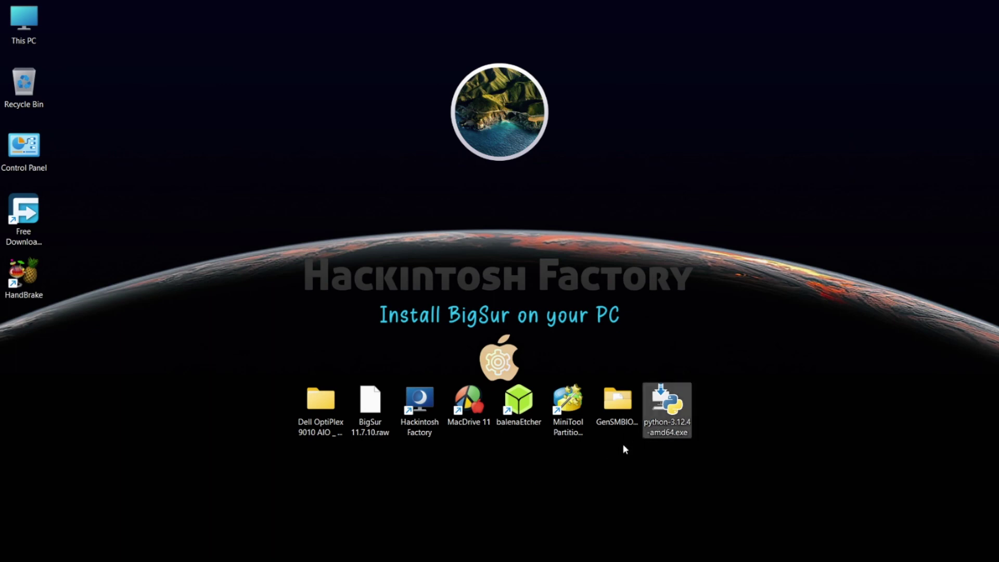
pyautogui.click(583, 431)
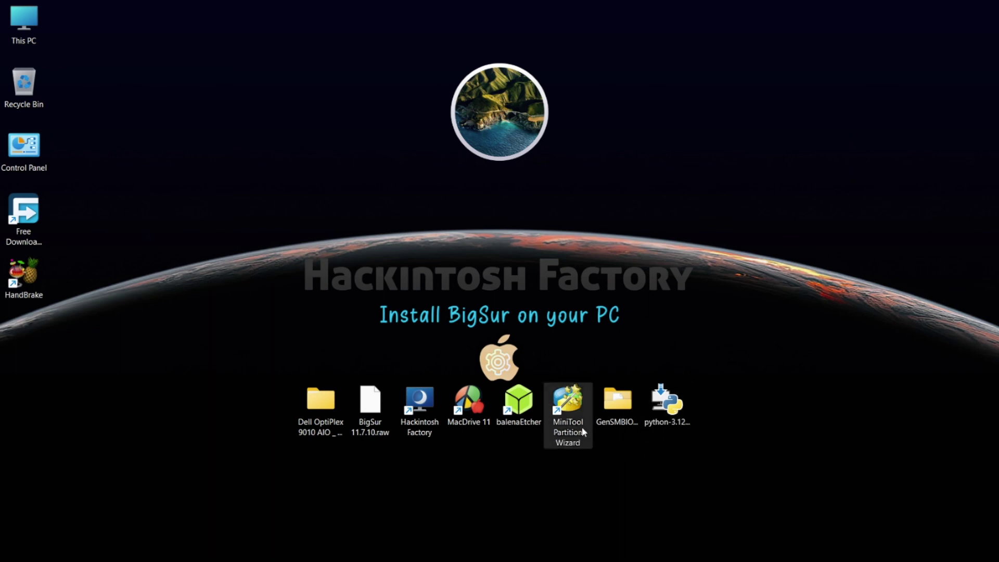
pyautogui.click(506, 424)
pyautogui.click(471, 422)
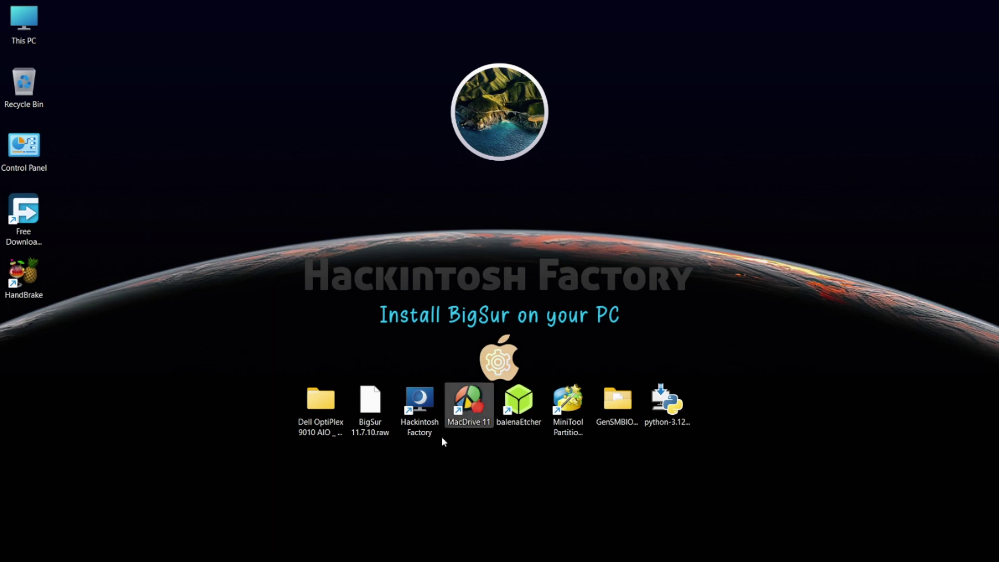
pyautogui.click(374, 437)
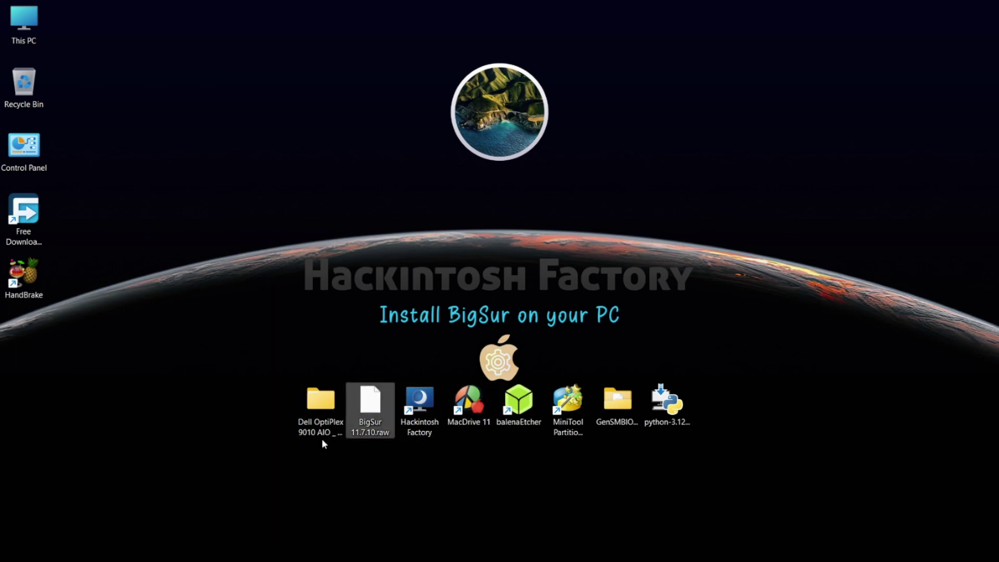
pyautogui.click(322, 439)
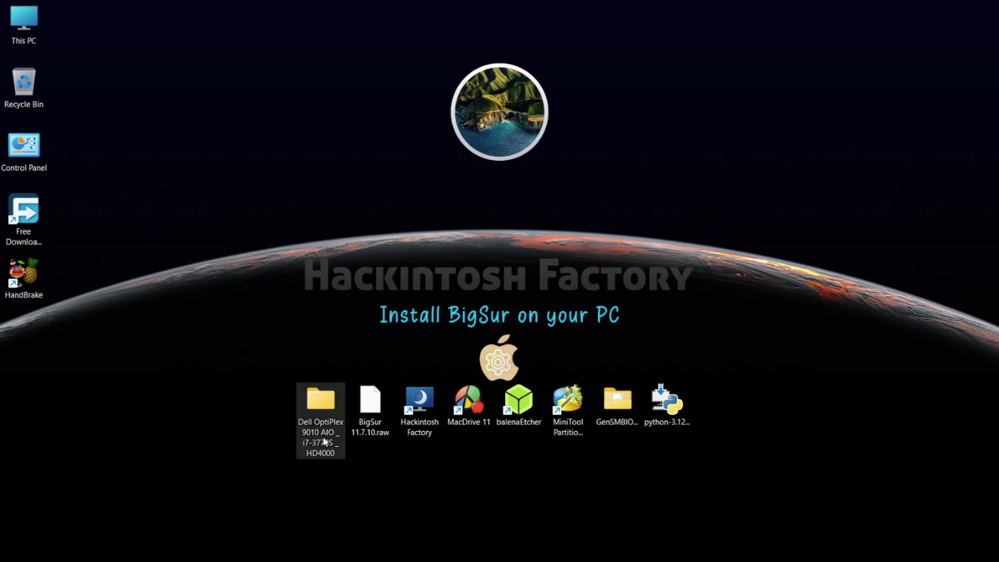
pyautogui.click(614, 423)
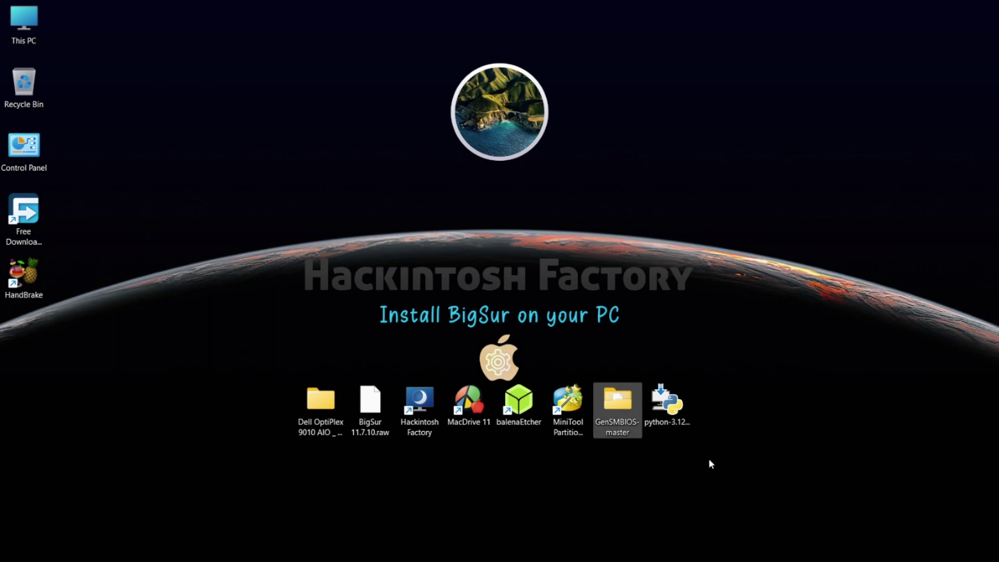
pyautogui.moveTo(709, 458); pyautogui.dragTo(295, 381)
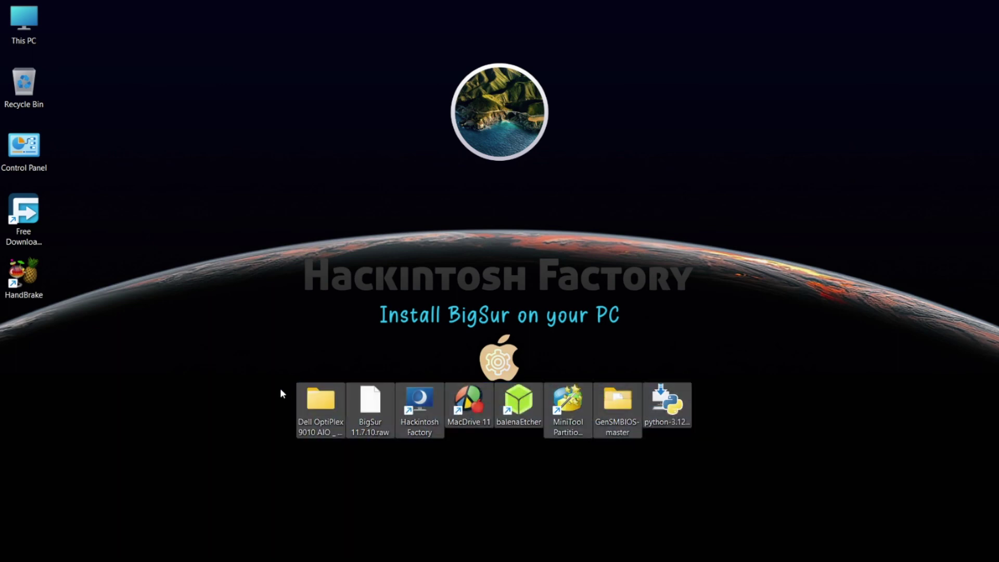
pyautogui.click(281, 390)
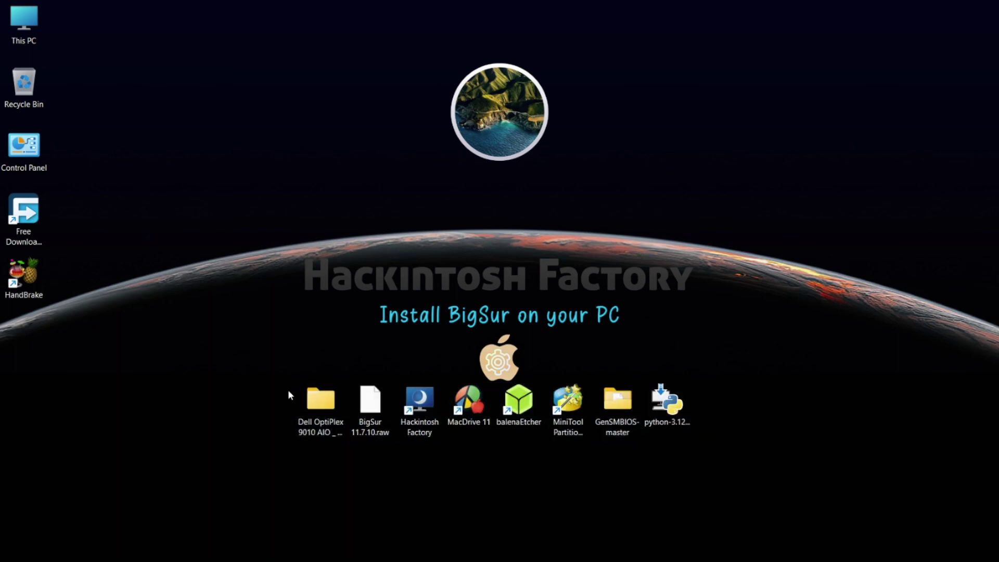
# Step: Open balenaEtcher and choose BigSur 11.7.10.raw from the Desktop as the image to flash
pyautogui.doubleClick(516, 396)
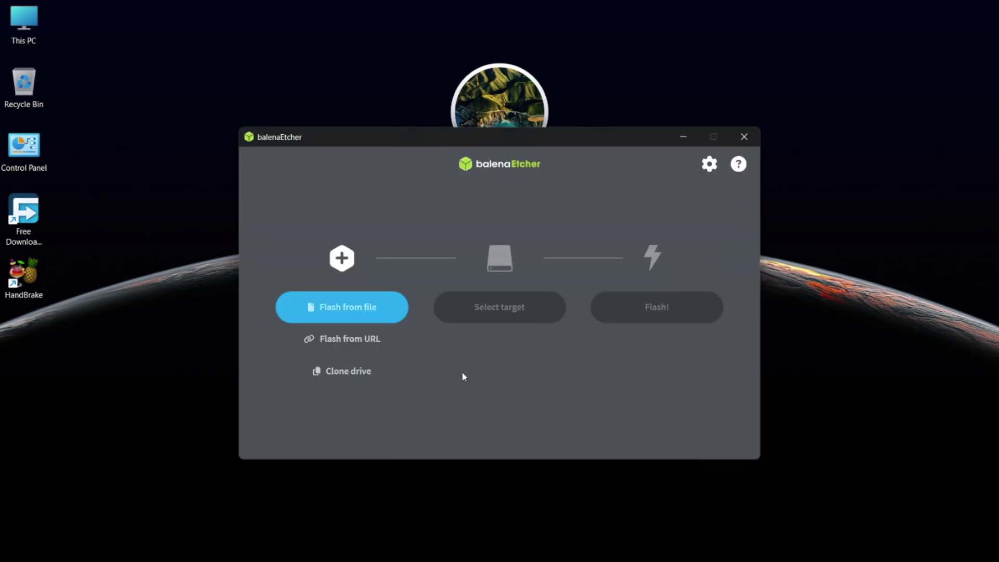
pyautogui.click(383, 317)
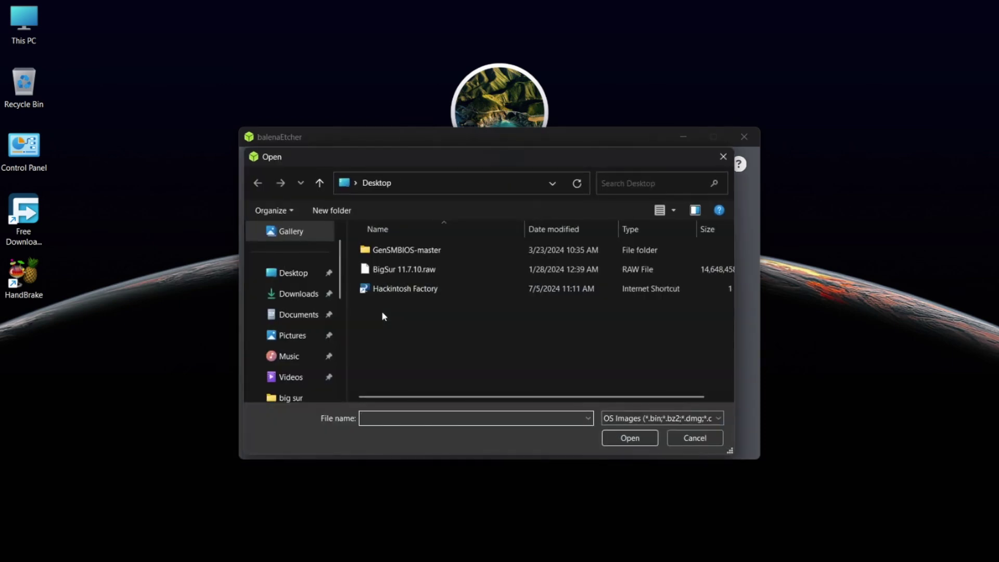
pyautogui.click(394, 273)
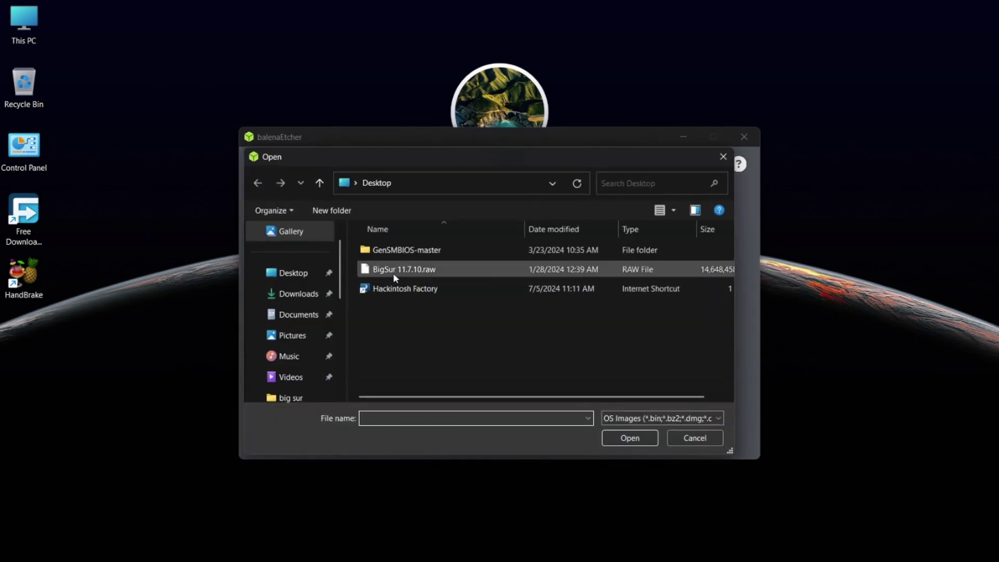
pyautogui.doubleClick(394, 274)
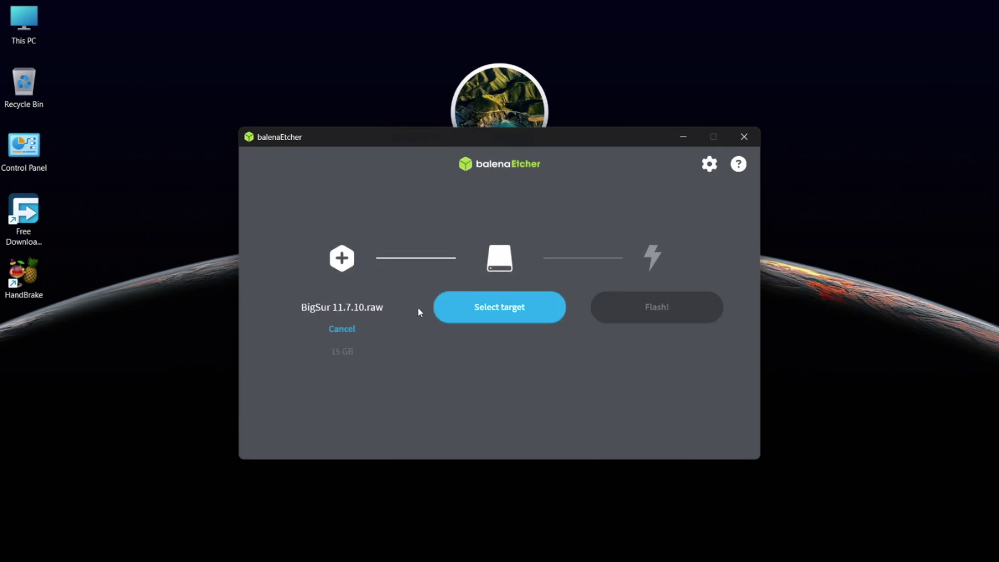
# Step: Flash the image to the USB SanDisk 3.2Gen1 USB Device and close balenaEtcher once it finishes
pyautogui.click(508, 327)
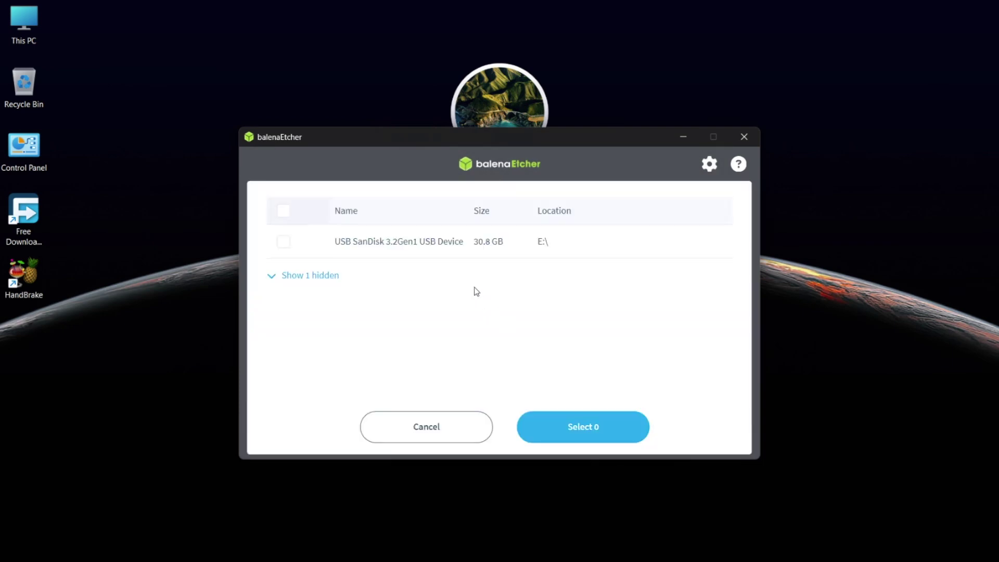
pyautogui.click(456, 254)
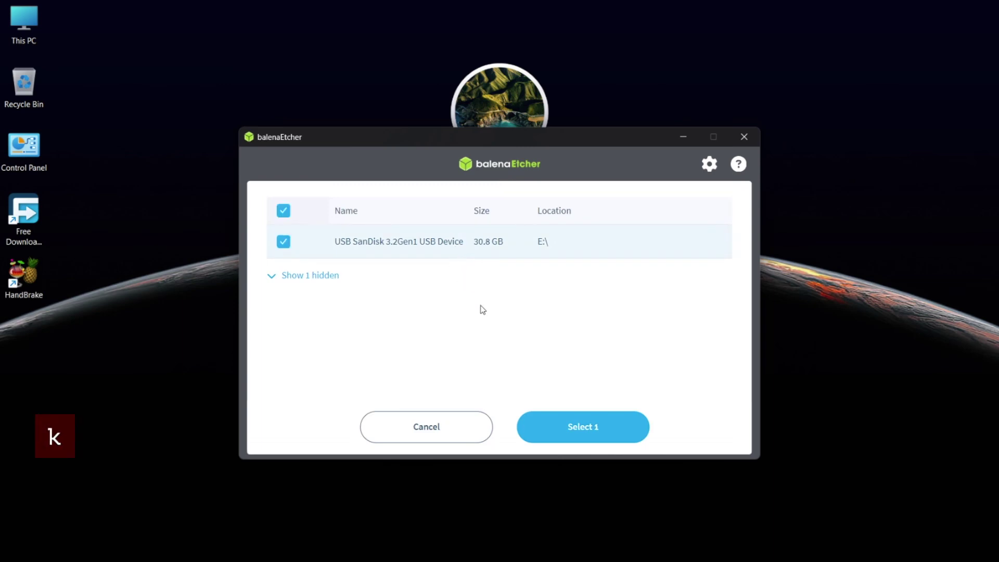
pyautogui.click(624, 428)
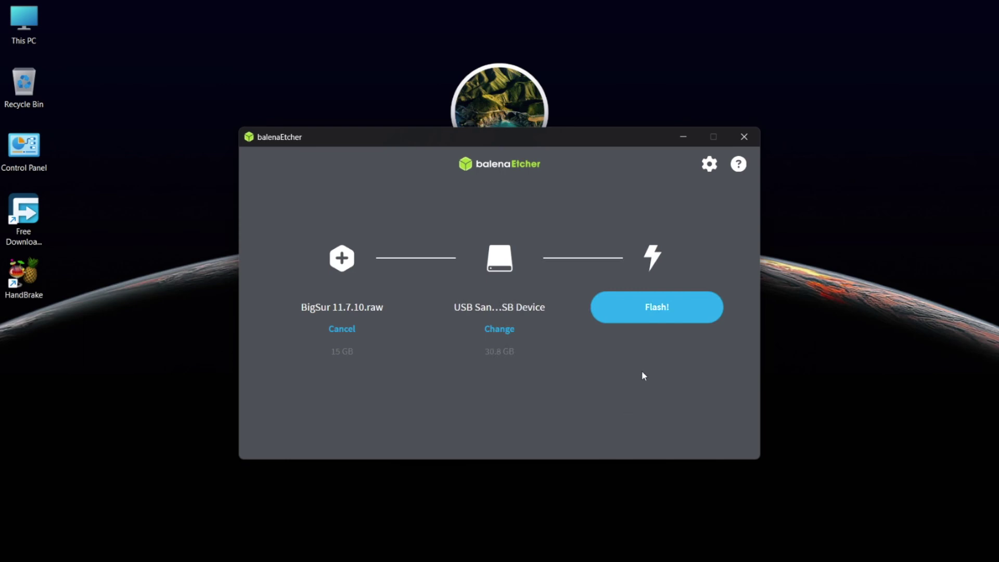
pyautogui.click(655, 316)
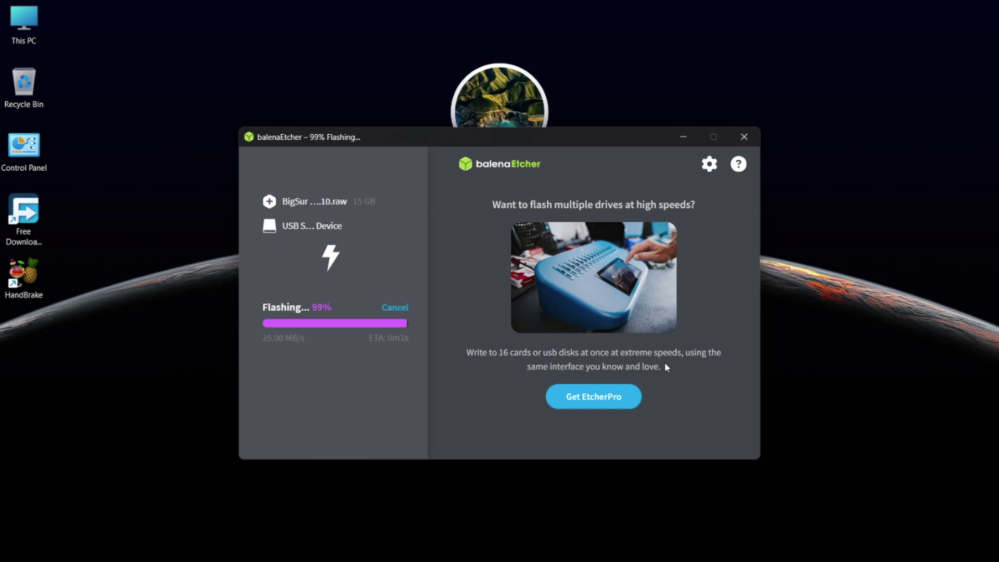
pyautogui.press('j')
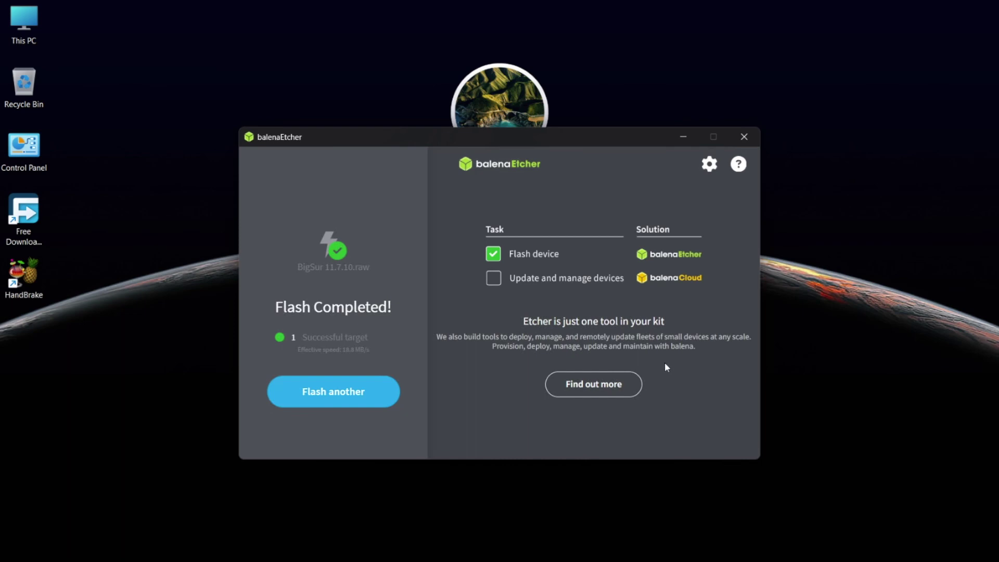
pyautogui.click(744, 137)
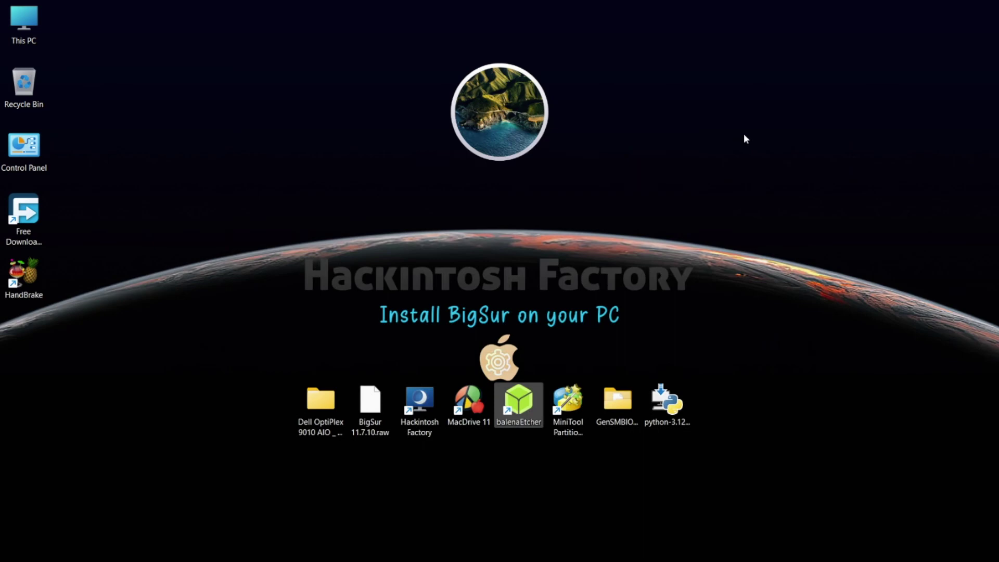
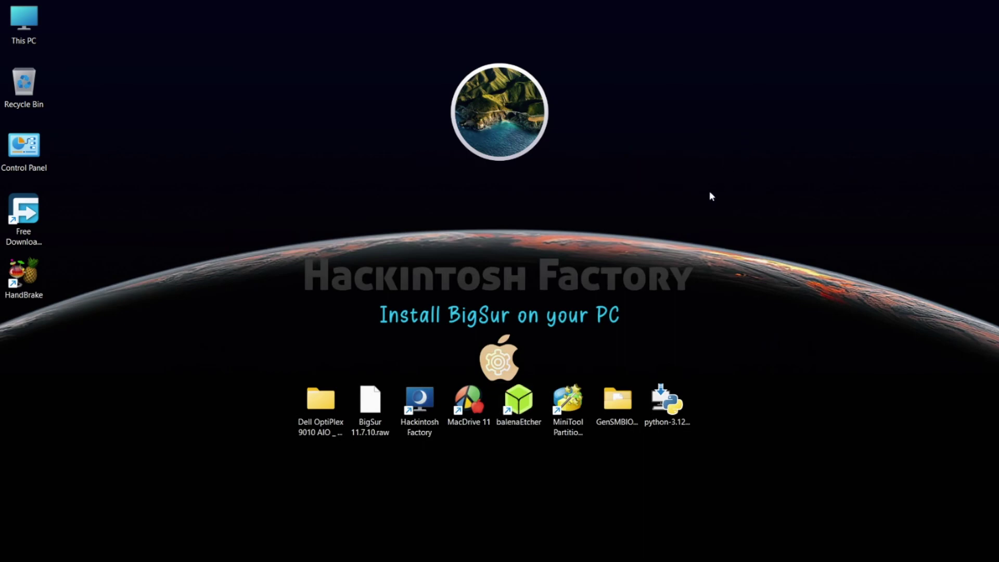
# Step: Open MiniTool Partition Wizard and assign drive letter F: to the EFI partition of the SanDisk USB disk
pyautogui.doubleClick(569, 400)
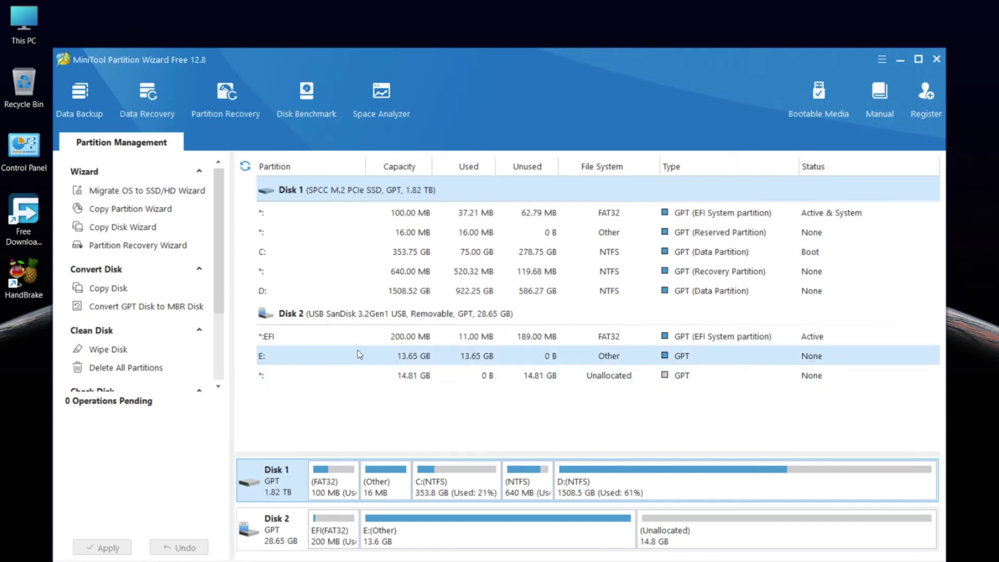
pyautogui.click(348, 339)
pyautogui.rightClick(348, 339)
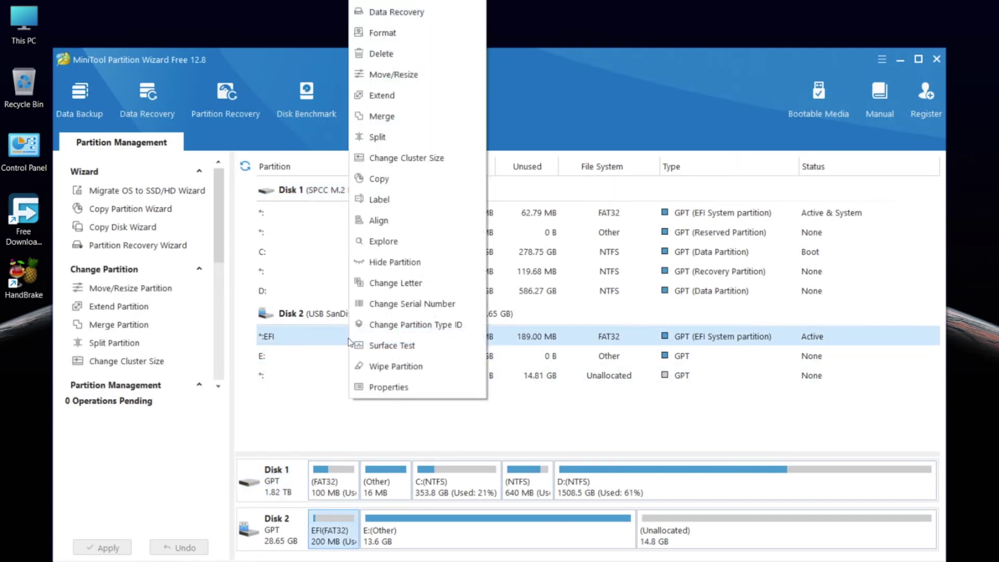
pyautogui.click(399, 283)
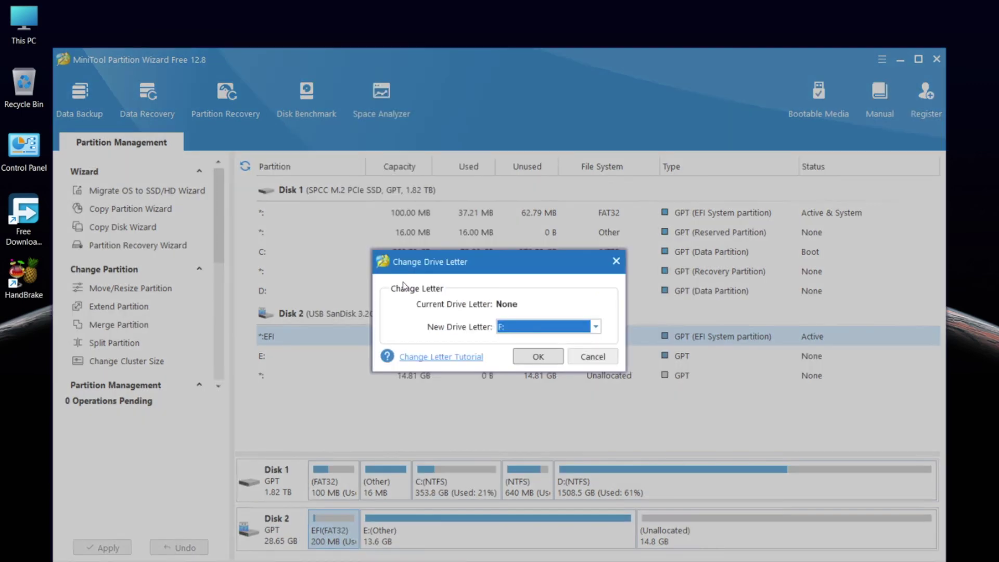
pyautogui.click(522, 357)
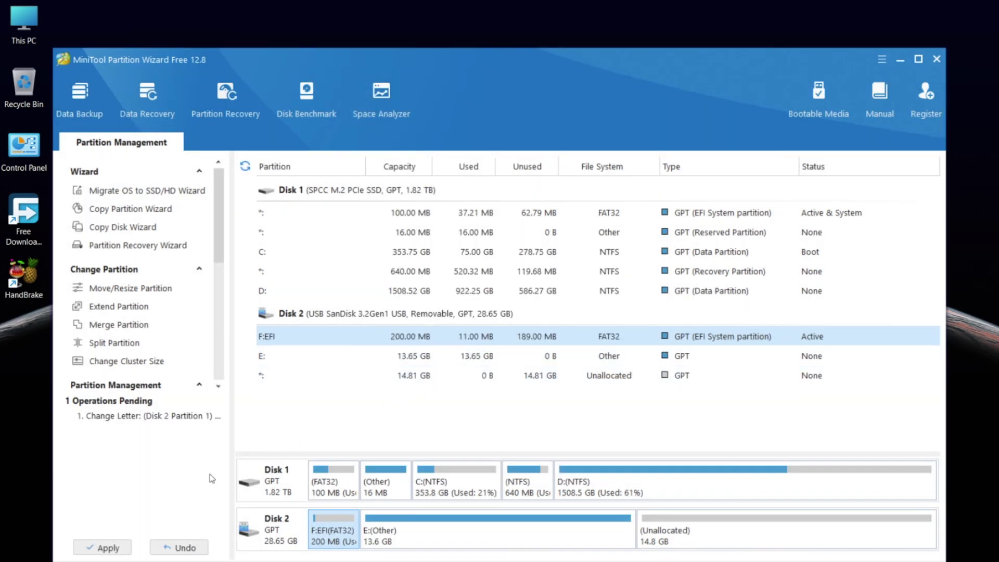
# Step: Apply the pending drive letter change and close the partition manager
pyautogui.click(123, 548)
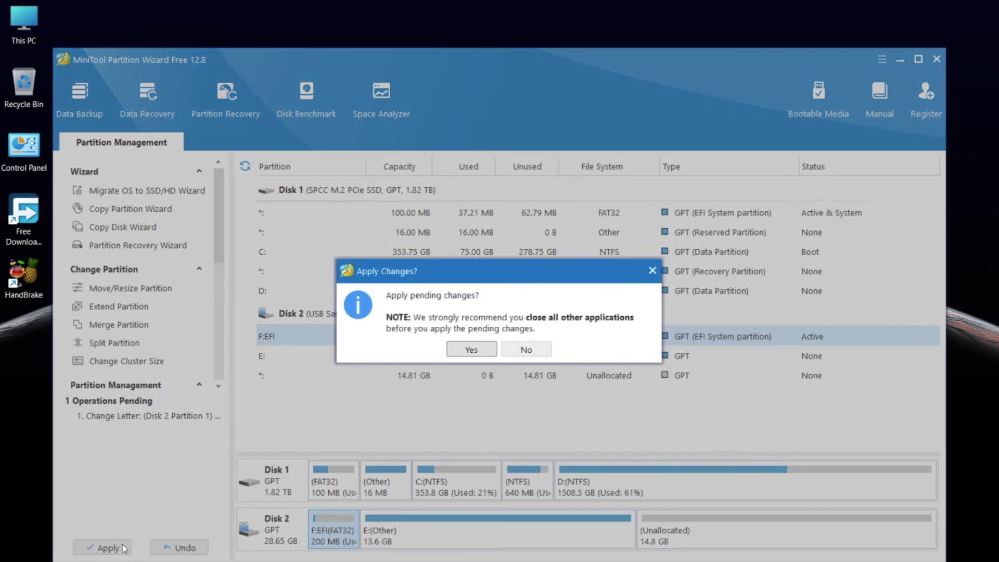
pyautogui.click(465, 350)
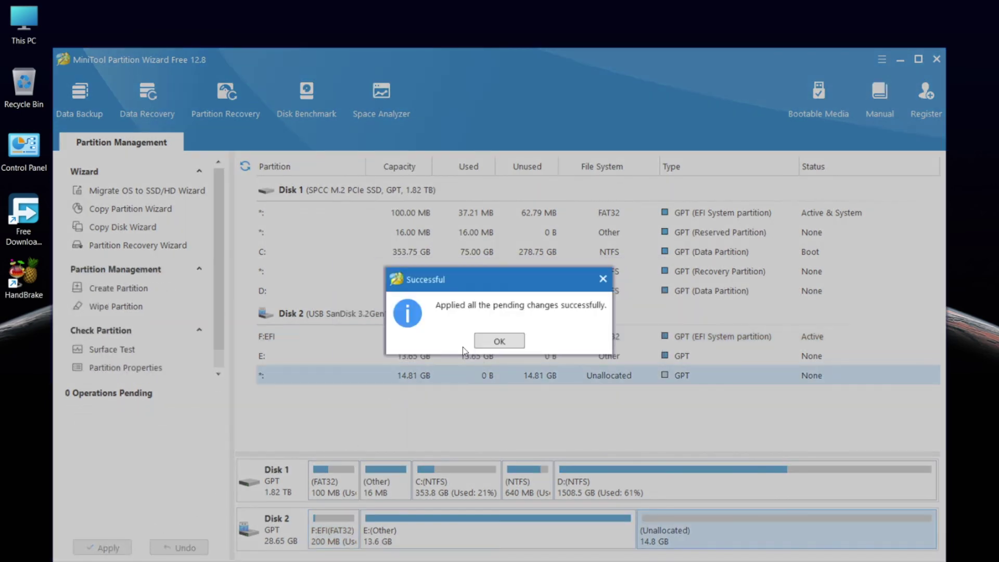
pyautogui.click(494, 341)
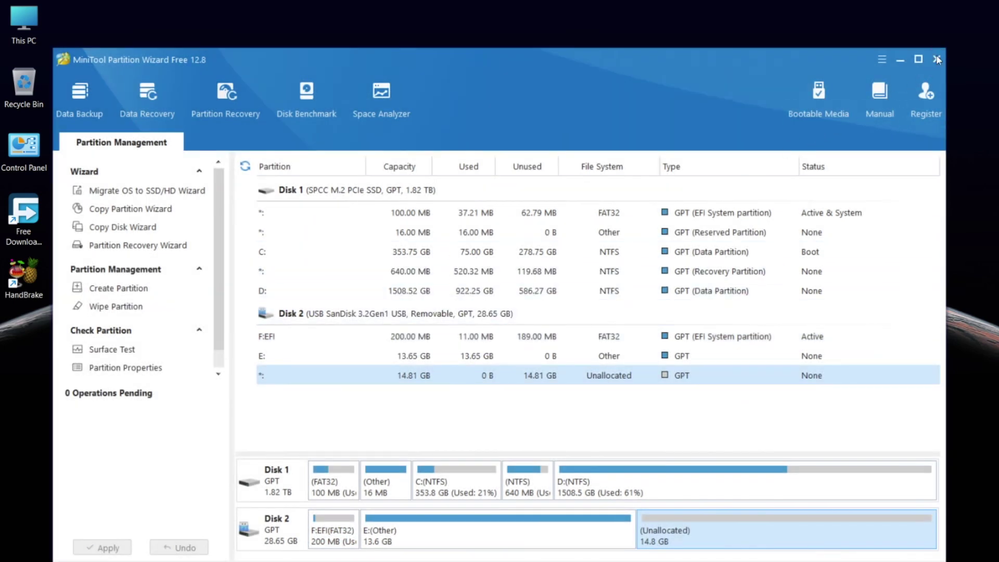
pyautogui.click(937, 59)
# Step: Try to open the EFI (F:) drive in File Explorer, requesting permanent access to it
pyautogui.click(481, 342)
pyautogui.doubleClick(492, 319)
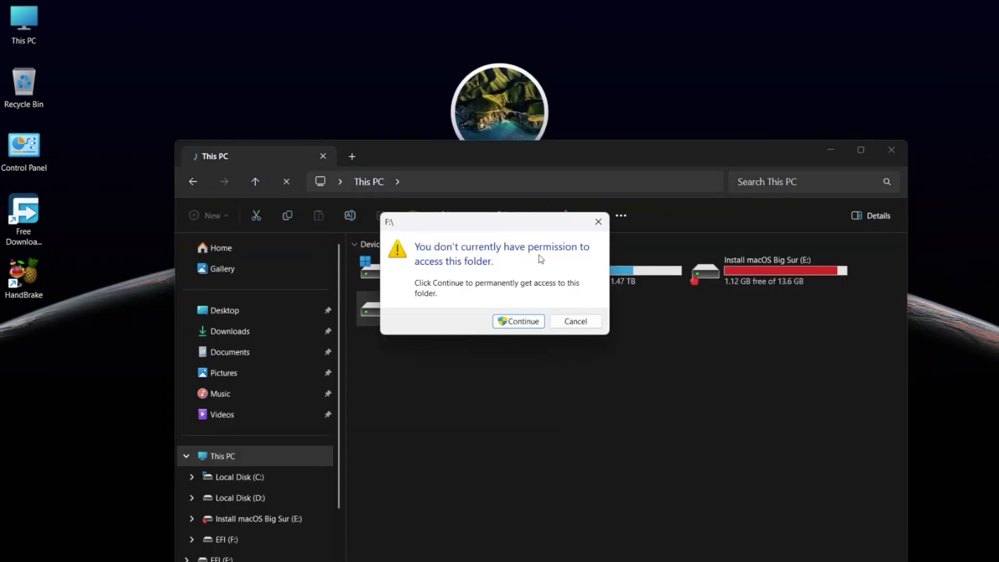
pyautogui.click(527, 324)
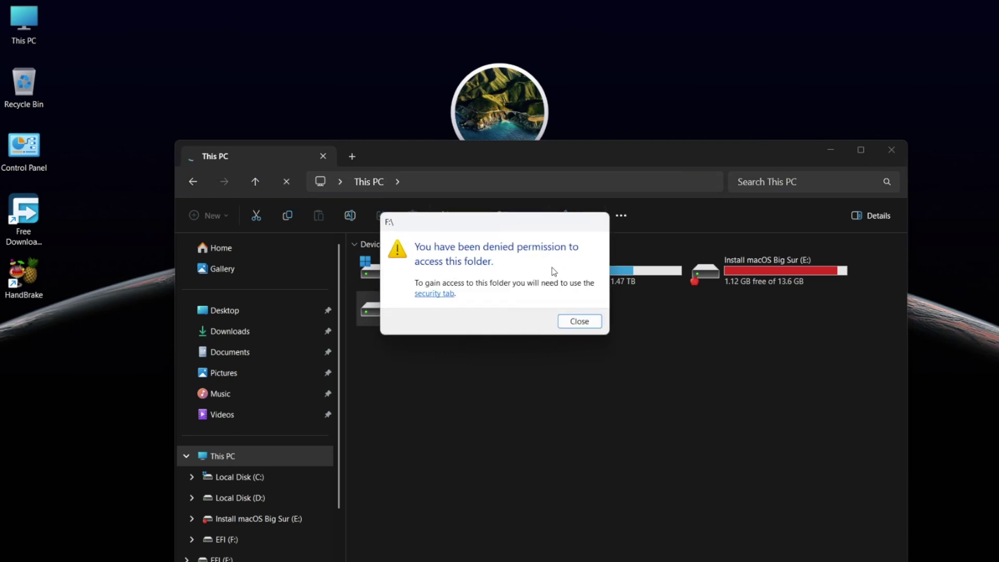
# Step: Examine the EFI (F:) drive's properties for security settings, then dismiss the properties and the access dialog
pyautogui.click(442, 299)
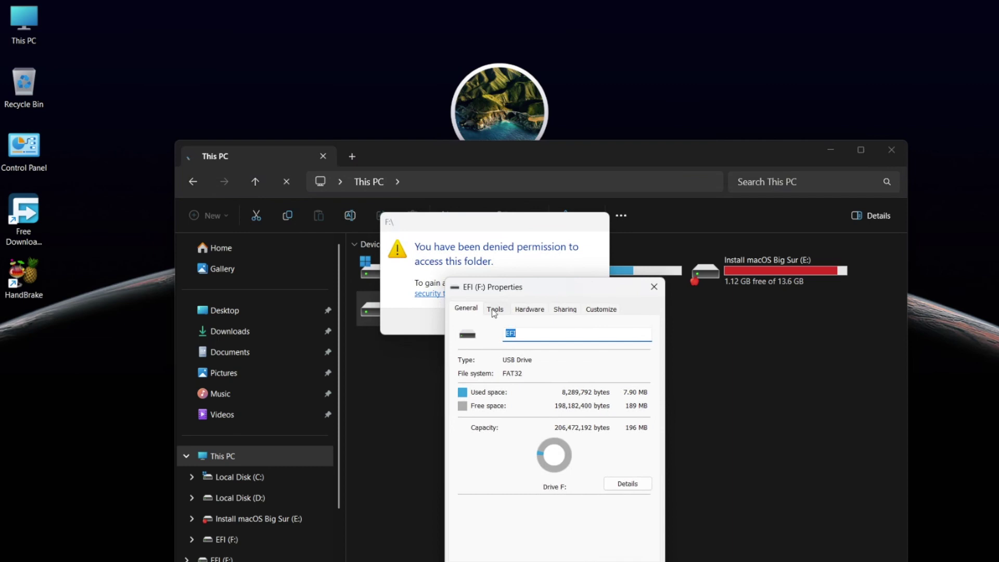
pyautogui.click(529, 309)
pyautogui.click(601, 308)
pyautogui.click(465, 309)
pyautogui.click(654, 287)
pyautogui.click(577, 321)
# Step: Open the Local Group Policy Editor and expand Security Settings within Windows Settings under Computer Configuration, widening the tree to show full names
pyautogui.press('super')
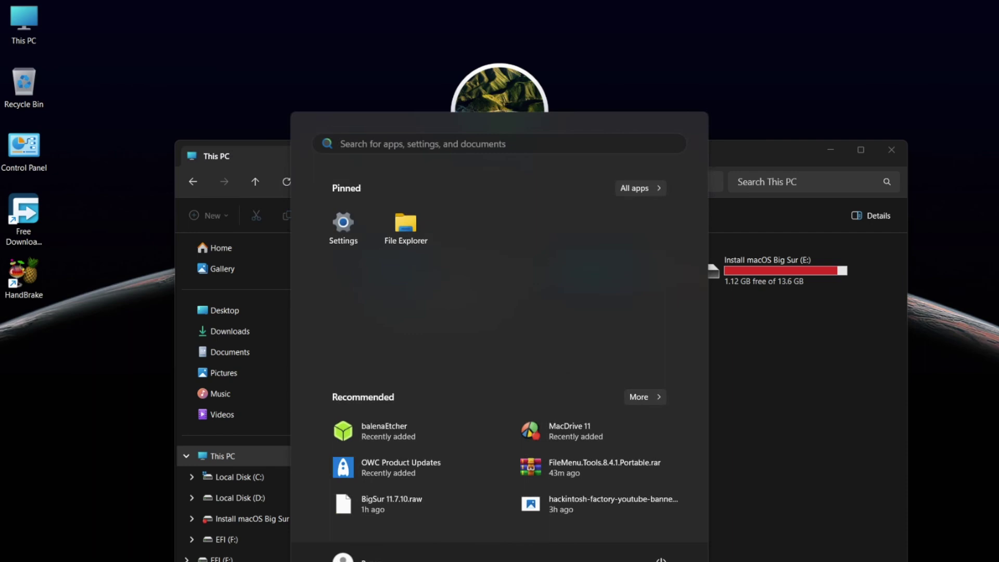
pyautogui.write('gr')
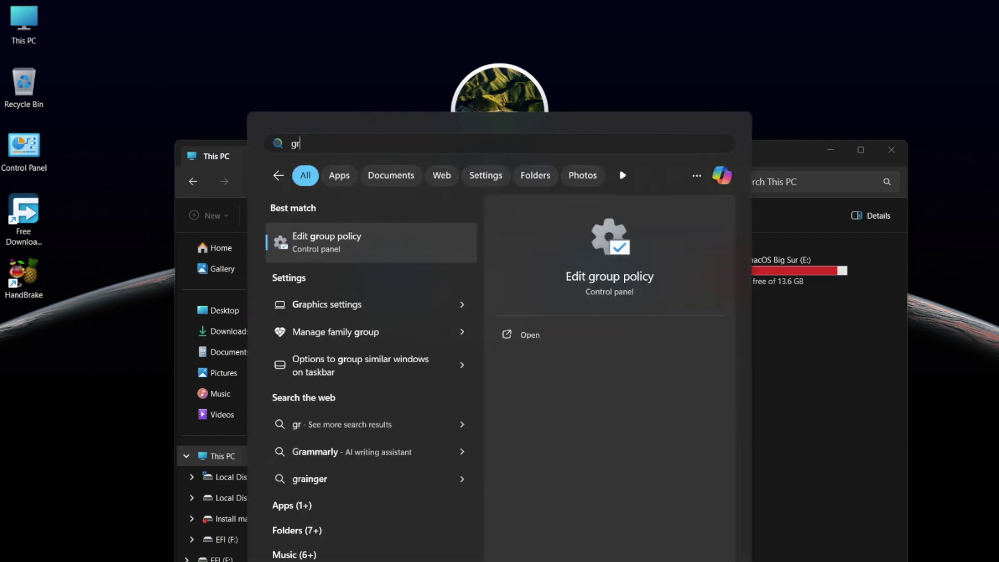
pyautogui.press('Return')
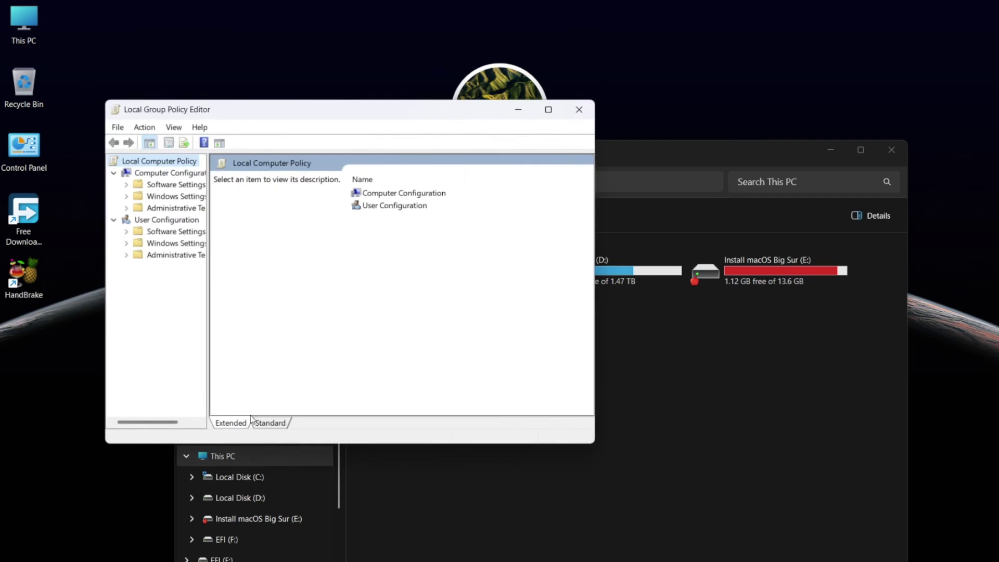
pyautogui.moveTo(208, 397); pyautogui.dragTo(253, 398)
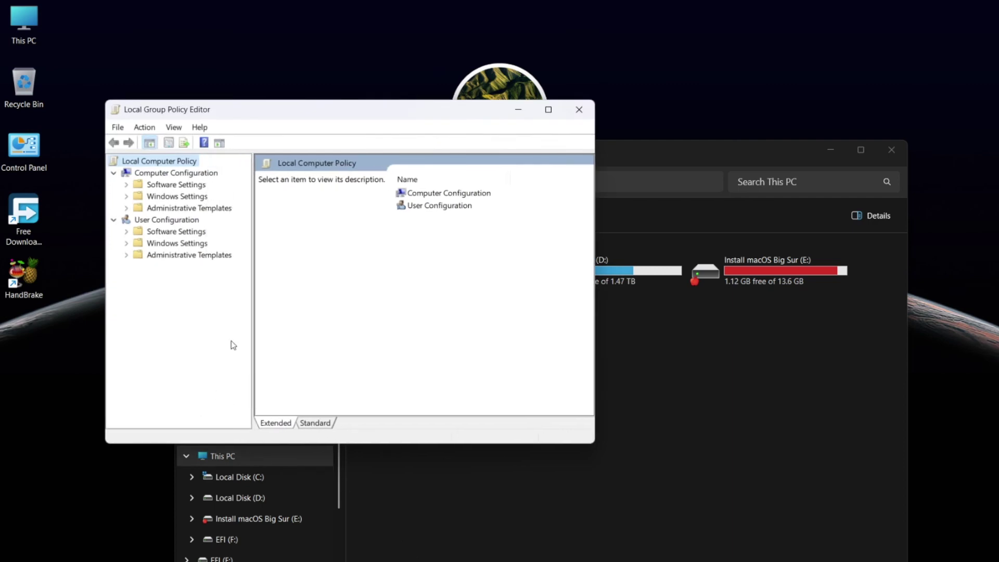
pyautogui.click(126, 196)
pyautogui.click(139, 243)
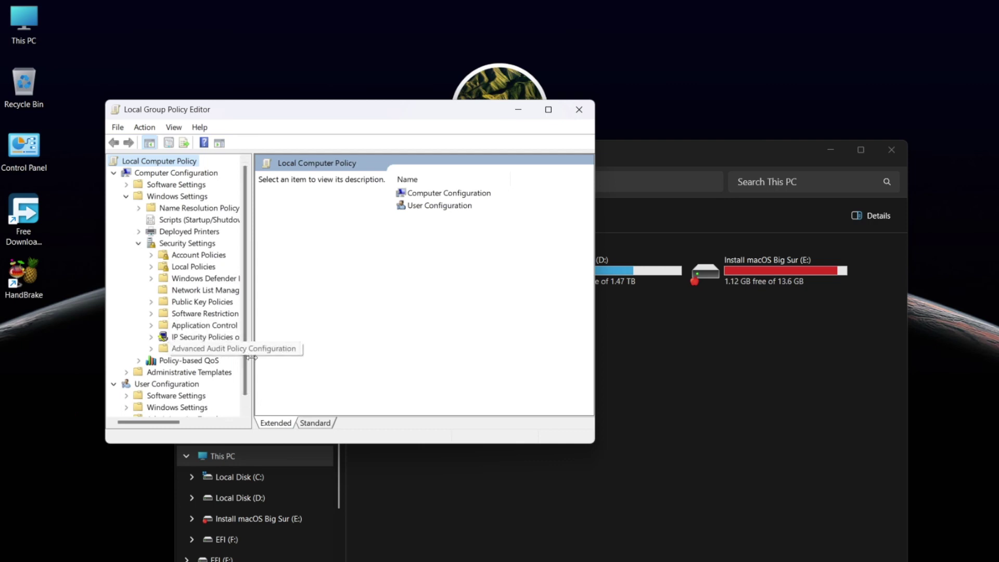
pyautogui.moveTo(253, 356); pyautogui.dragTo(311, 358)
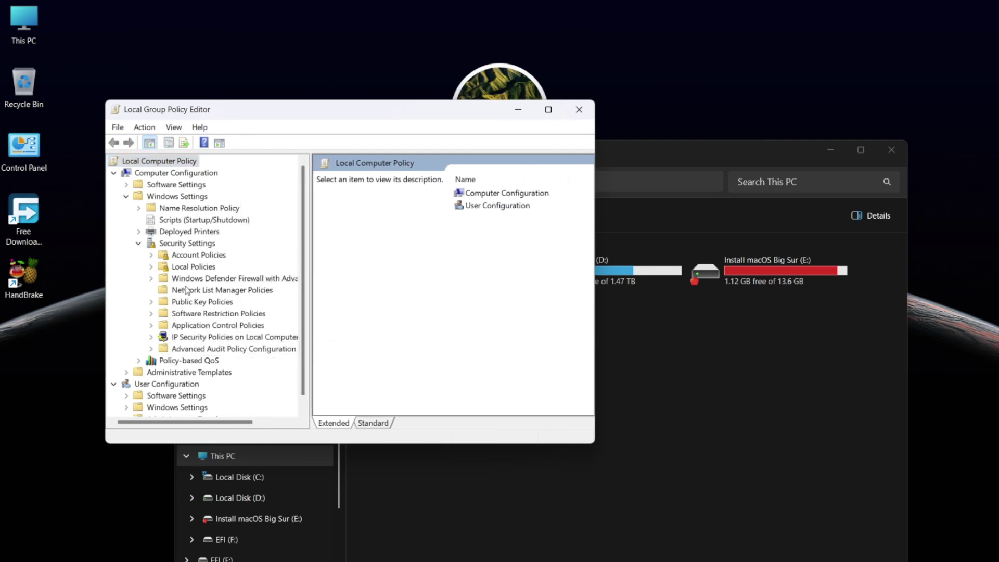
# Step: Disable the User Account Control policy for Admin Approval Mode for the Built-in Administrator account under Local Policies' Security Options
pyautogui.click(151, 266)
pyautogui.click(185, 301)
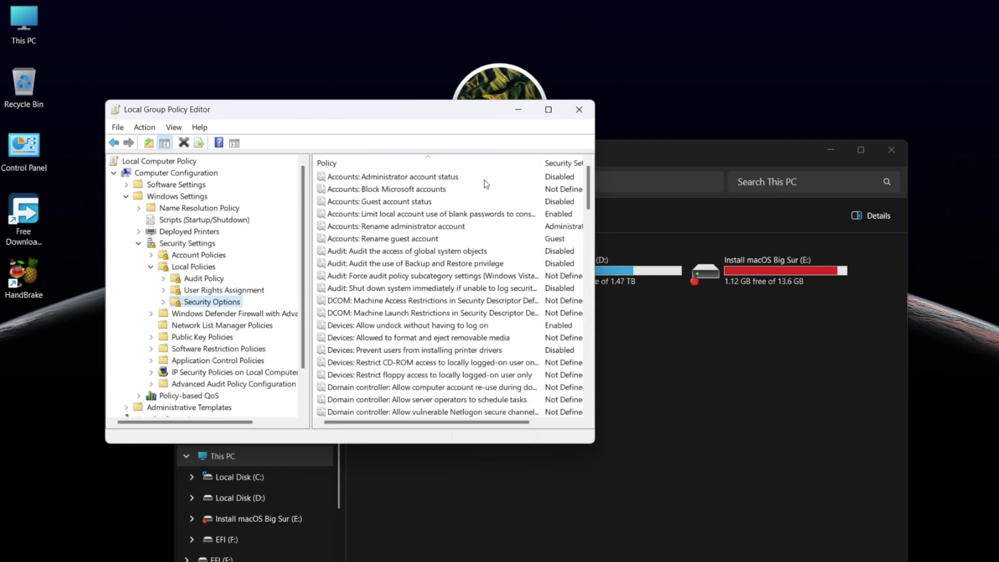
pyautogui.moveTo(594, 442); pyautogui.dragTo(713, 525)
pyautogui.scroll(-20, 569, 435)
pyautogui.scroll(-6, 569, 435)
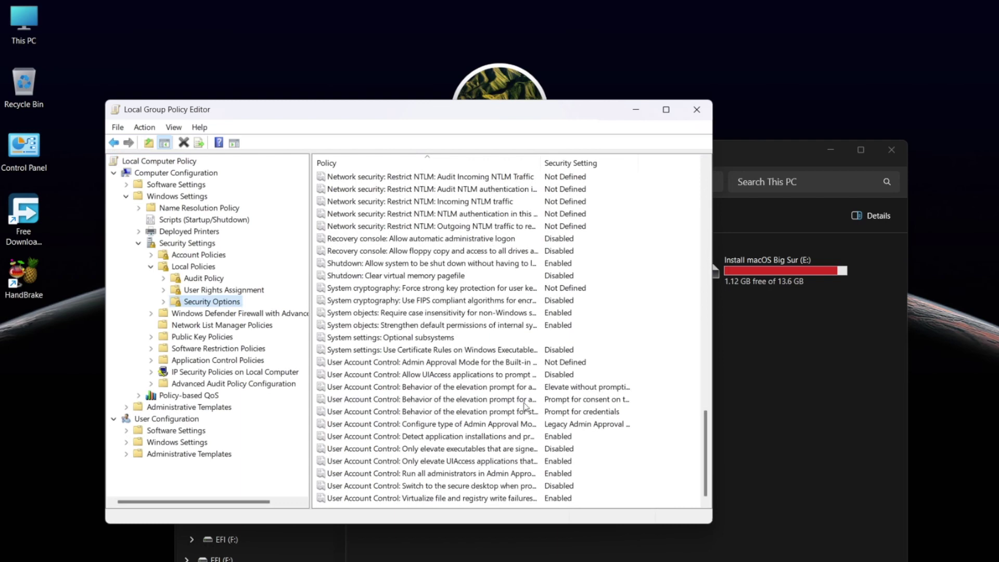
pyautogui.doubleClick(461, 363)
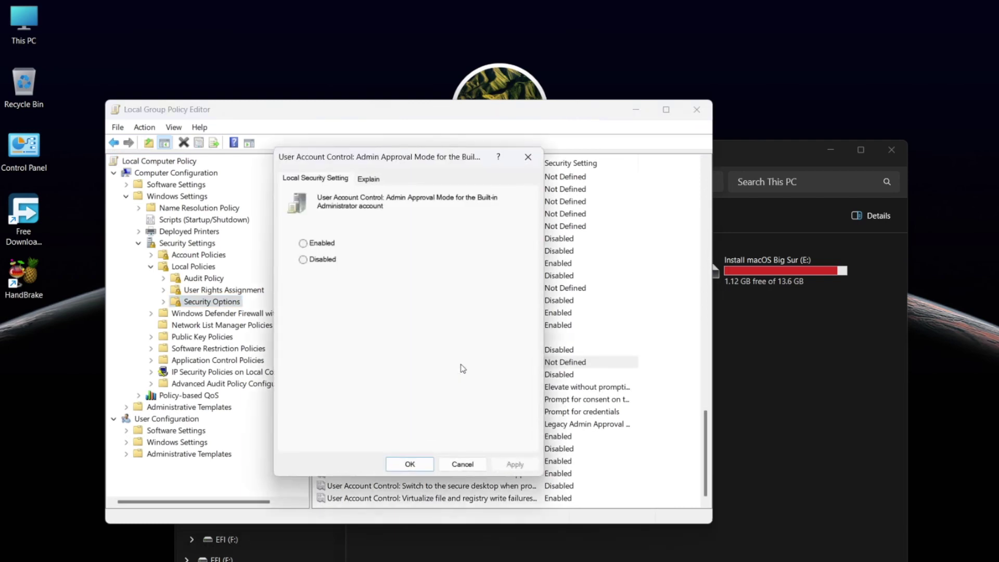
pyautogui.click(321, 262)
pyautogui.click(409, 464)
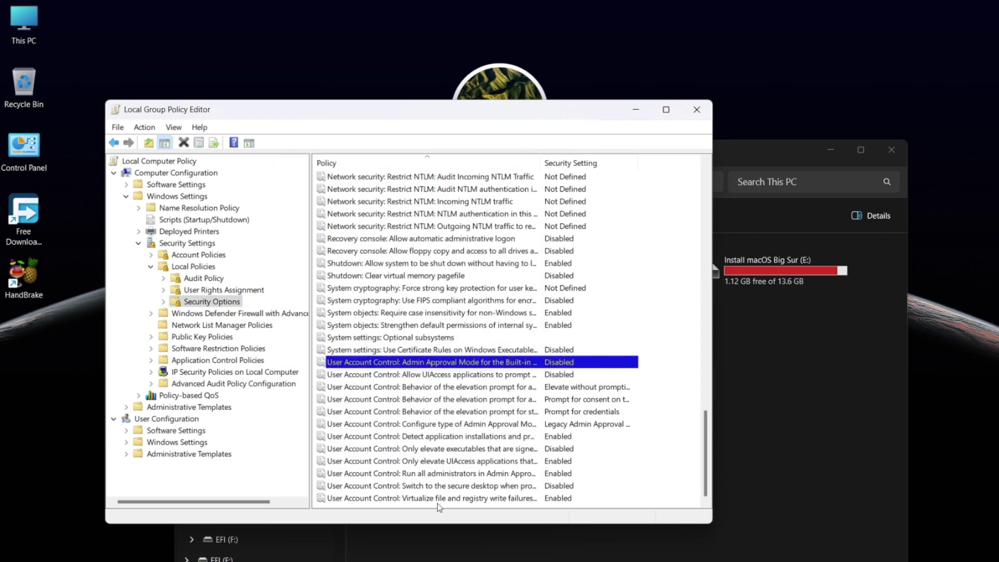
# Step: Disable the policy to run all administrators in Admin Approval Mode, then restart the computer to turn off User Account Control
pyautogui.click(434, 475)
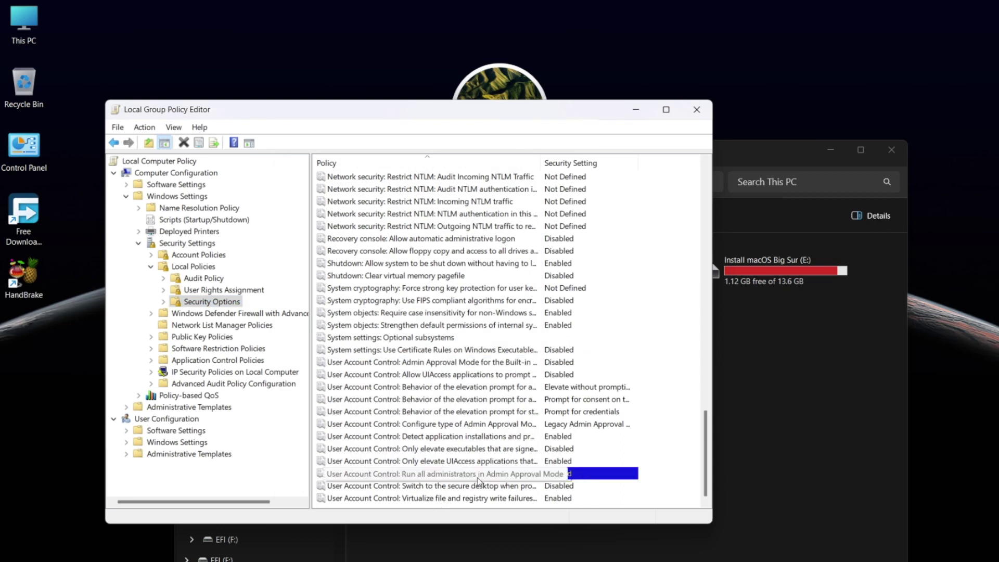
pyautogui.doubleClick(592, 475)
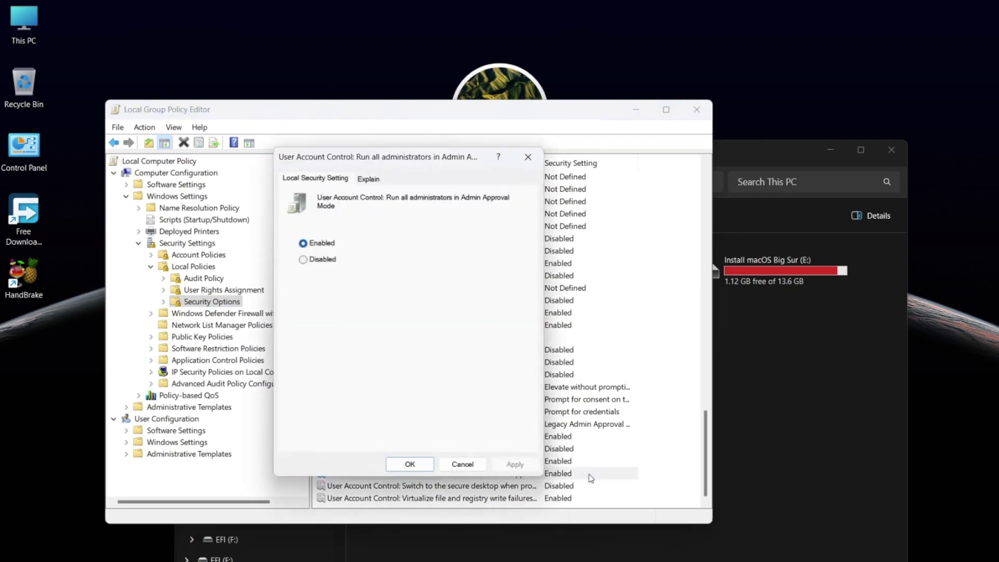
pyautogui.click(303, 260)
pyautogui.click(409, 463)
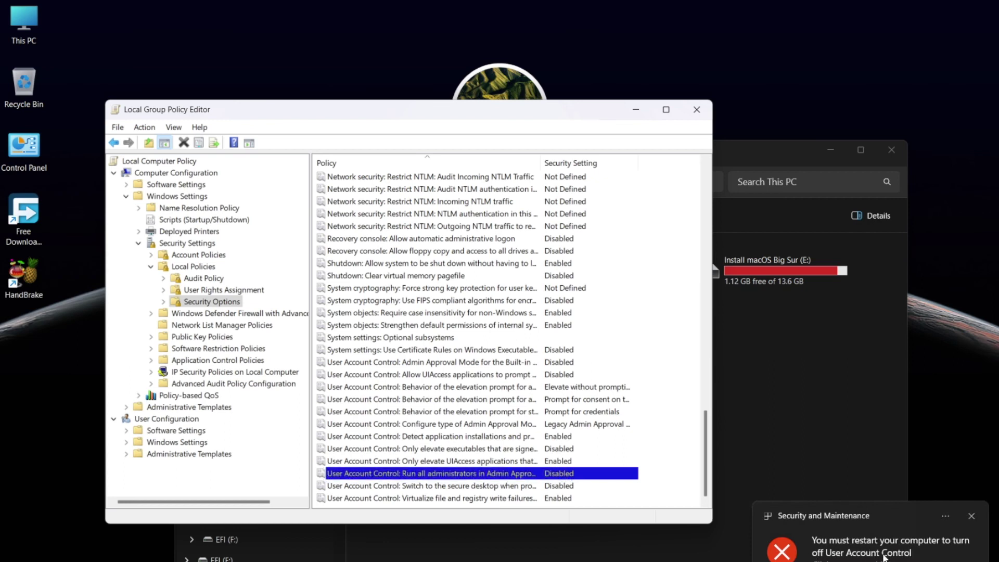
pyautogui.click(865, 560)
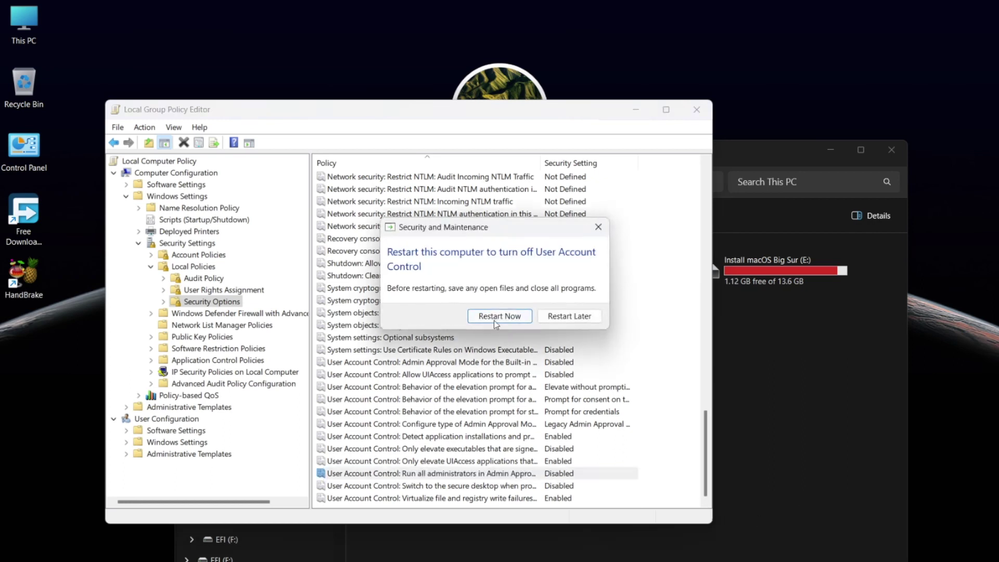
pyautogui.click(525, 318)
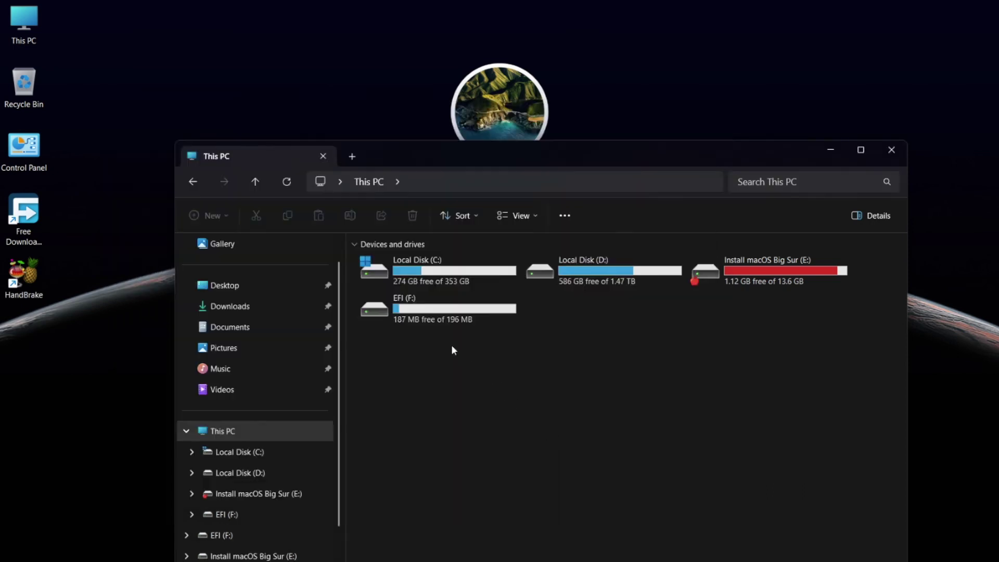
# Step: Check the contents of the EFI (F:) and Install macOS Big Sur (E:) drives, returning to This PC
pyautogui.doubleClick(401, 312)
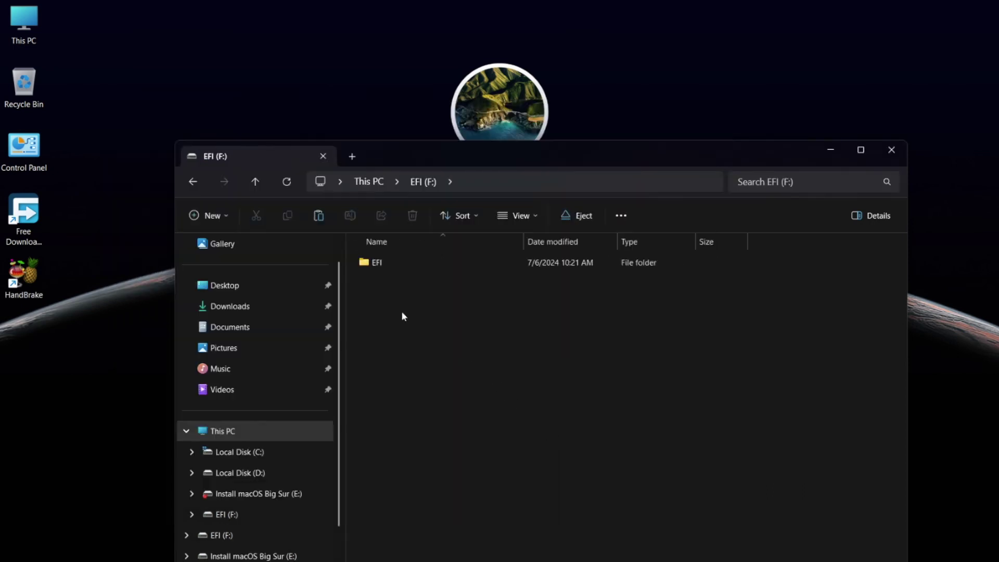
pyautogui.hotkey('alt', 'Left')
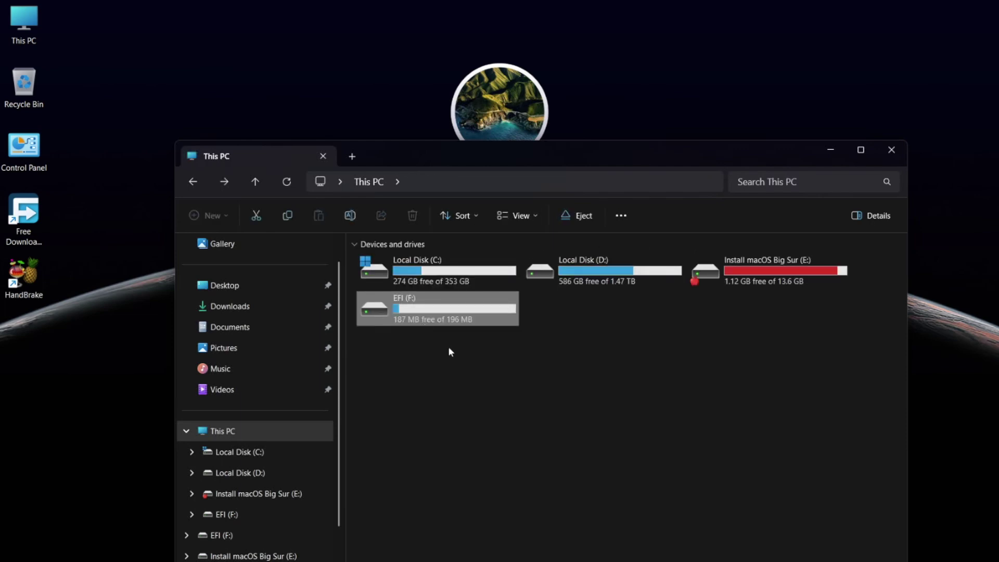
pyautogui.doubleClick(722, 275)
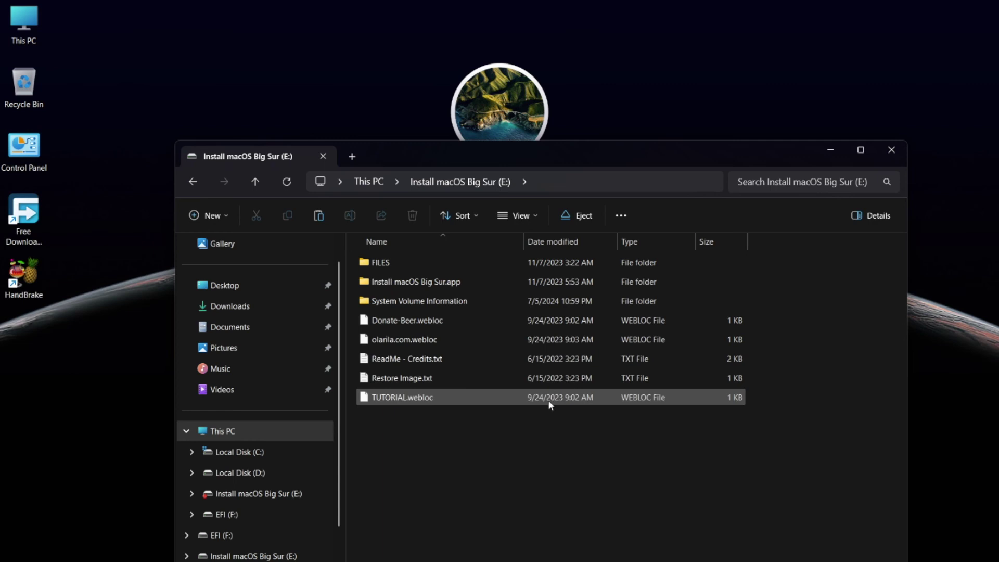
pyautogui.hotkey('alt', 'Left')
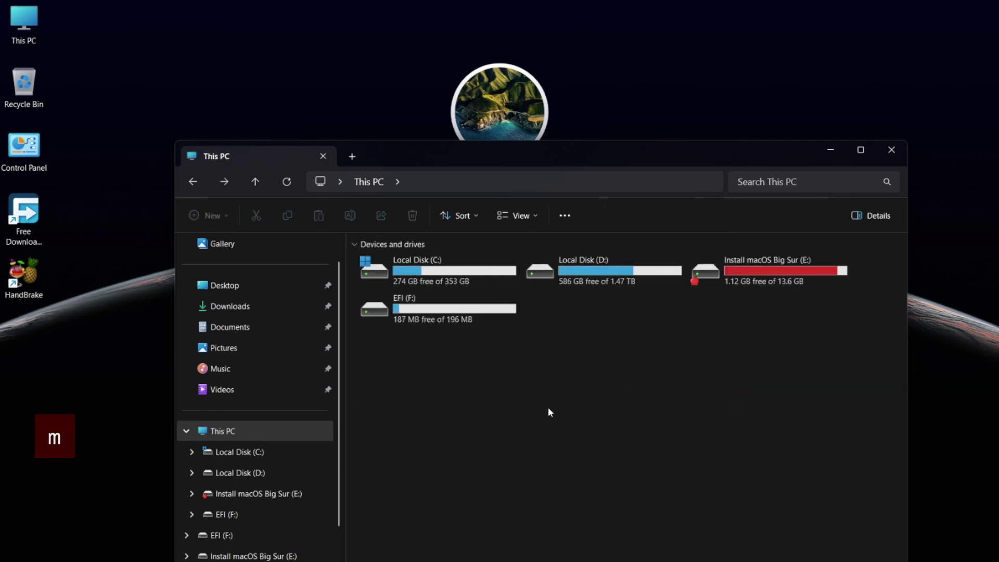
# Step: Copy the EFI folder from the Dell OptiPlex 9010 AIO _ i7-3770S _ HD4000 folder on the desktop
pyautogui.press('super+d')
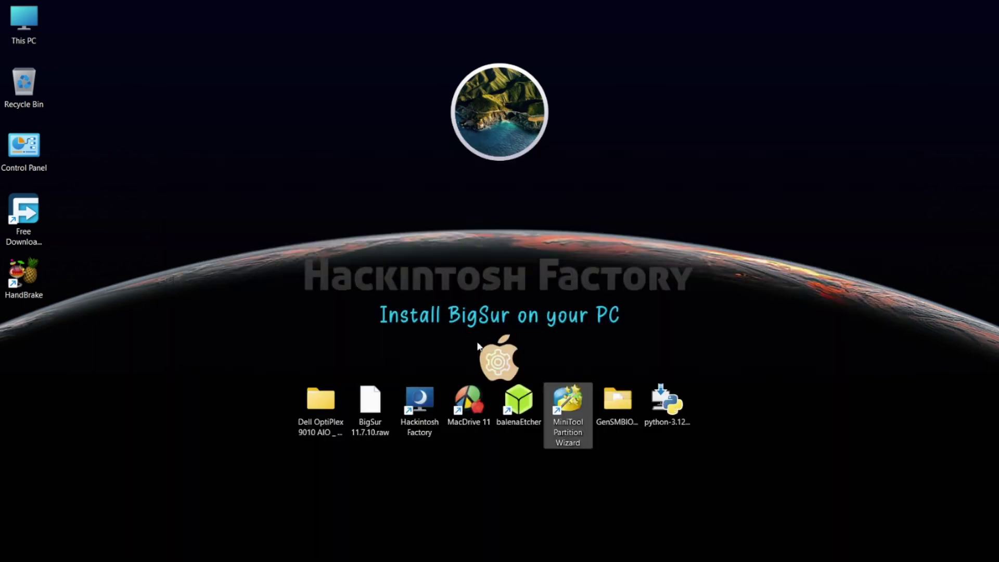
pyautogui.click(319, 396)
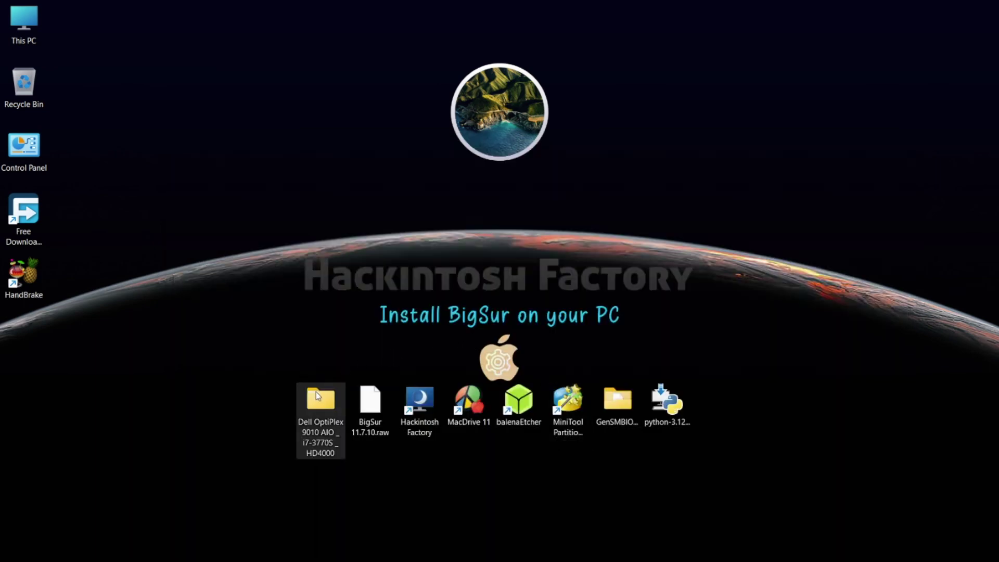
pyautogui.doubleClick(316, 398)
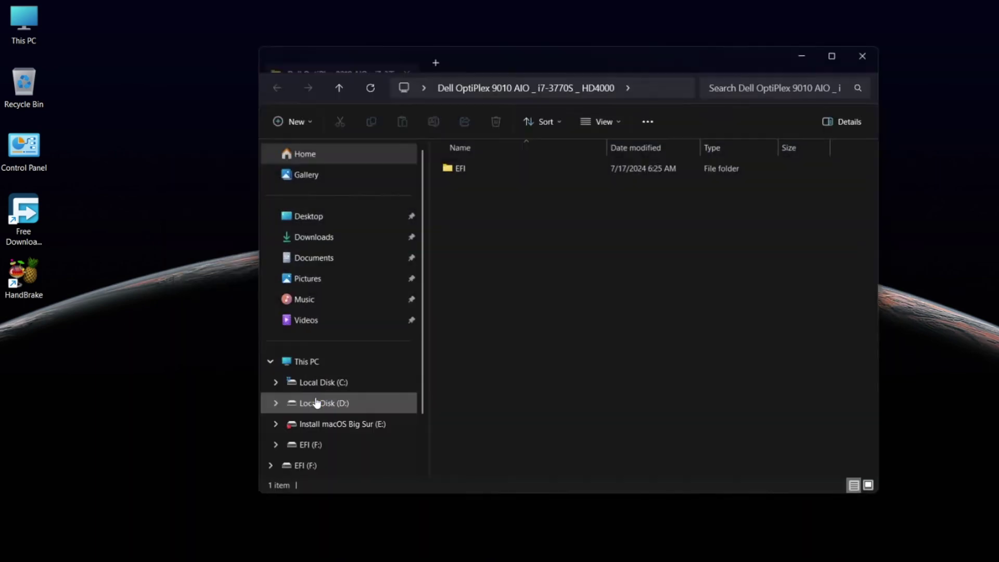
pyautogui.rightClick(461, 171)
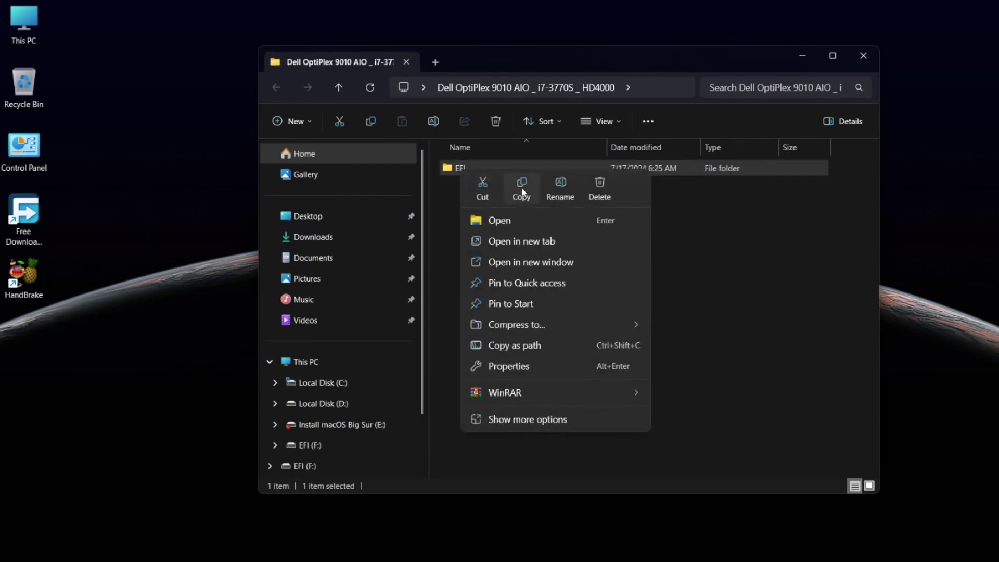
pyautogui.click(522, 191)
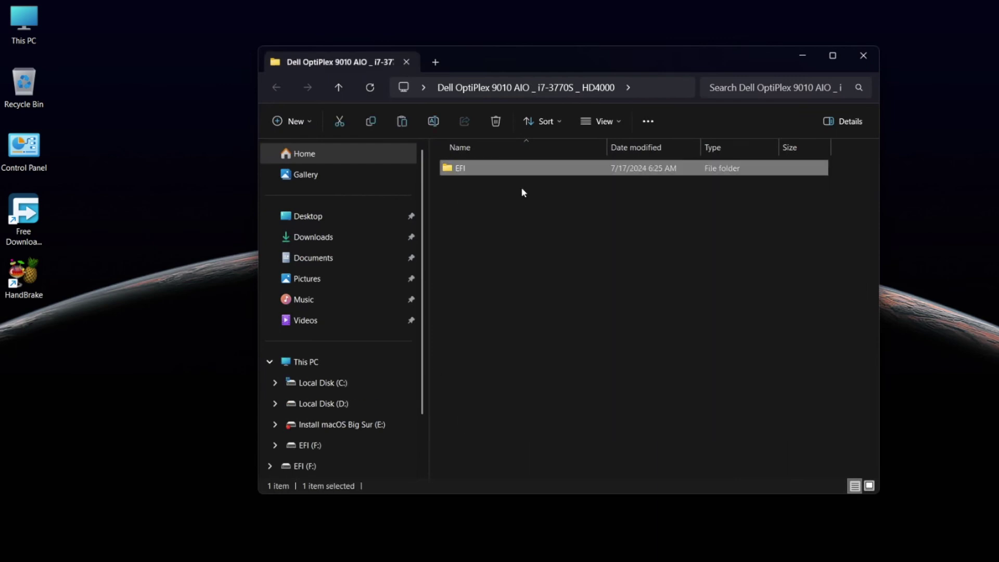
# Step: Permanently delete the existing EFI folder from the EFI (F:) drive
pyautogui.click(312, 447)
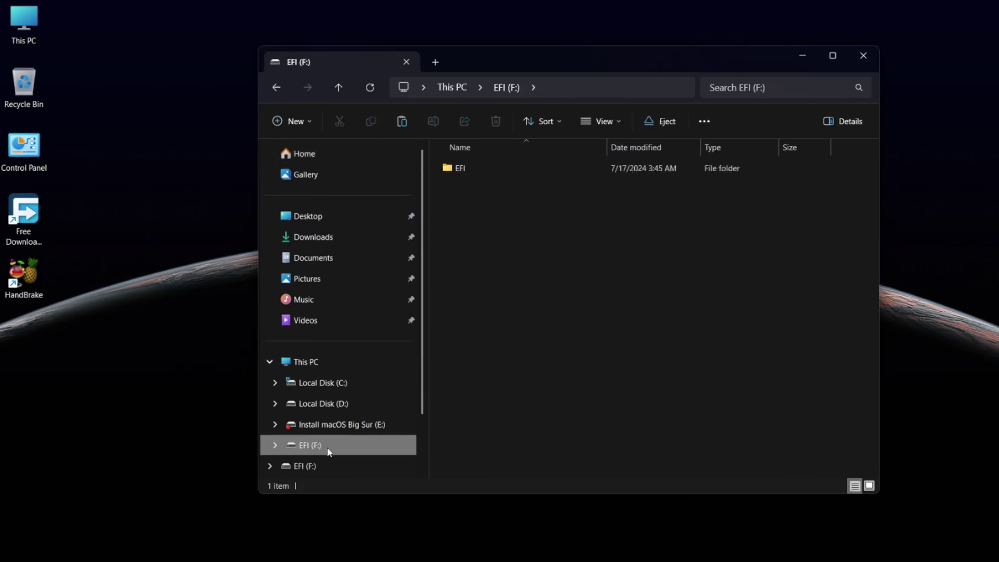
pyautogui.click(465, 171)
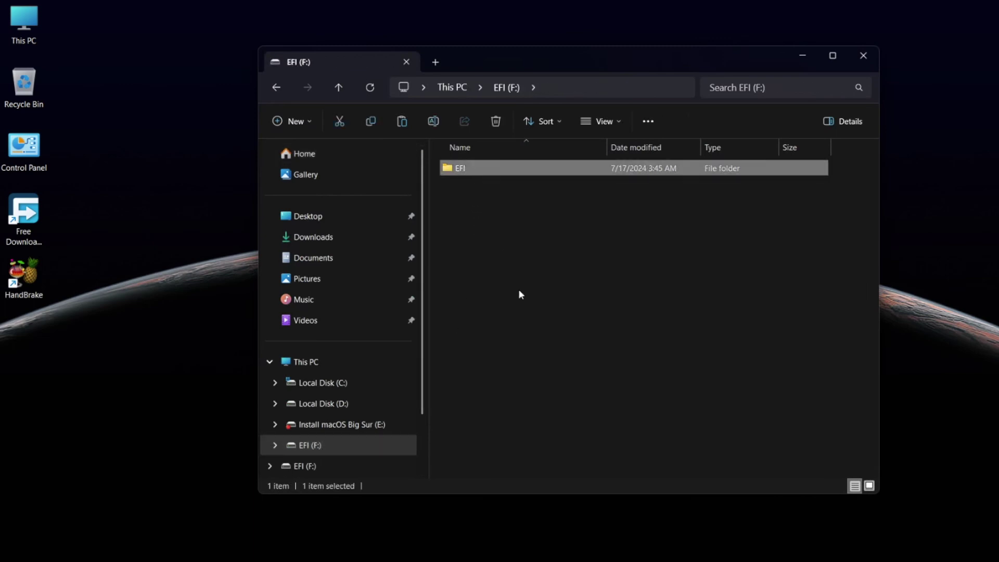
pyautogui.press('Delete')
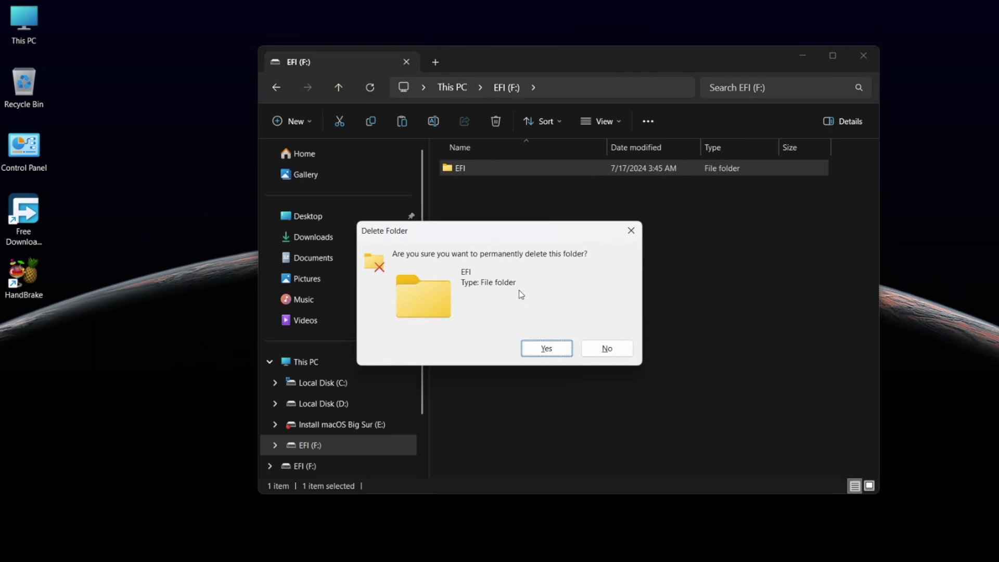
pyautogui.press('Return')
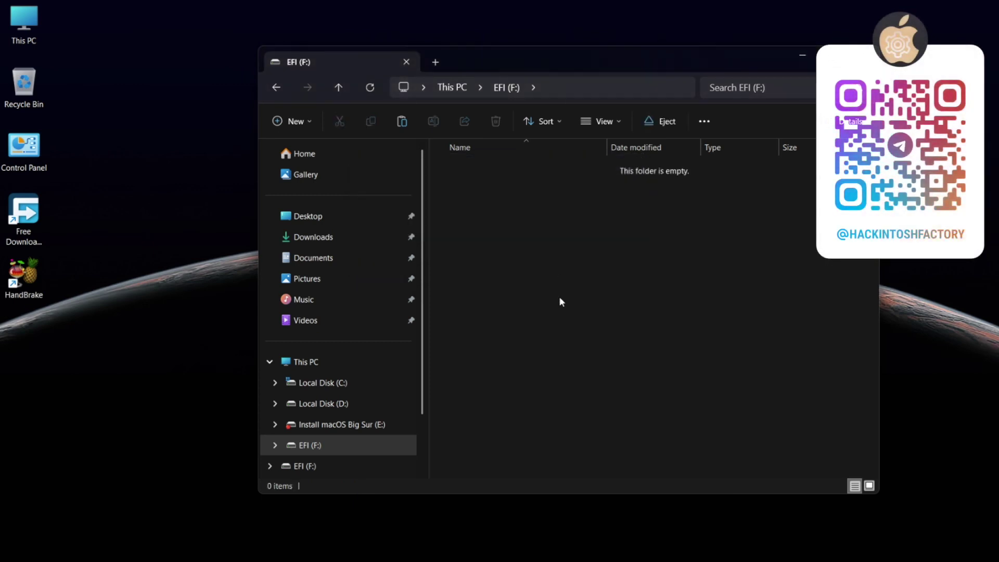
# Step: Paste the copied EFI folder into the EFI (F:) drive and close the File Explorer window
pyautogui.rightClick(560, 298)
pyautogui.click(573, 319)
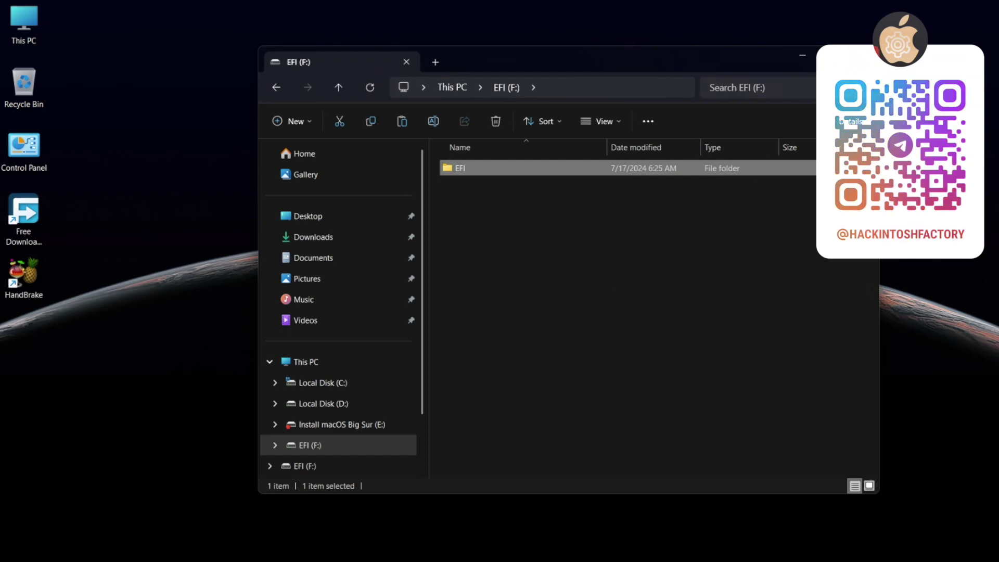
pyautogui.hotkey('alt', 'F4')
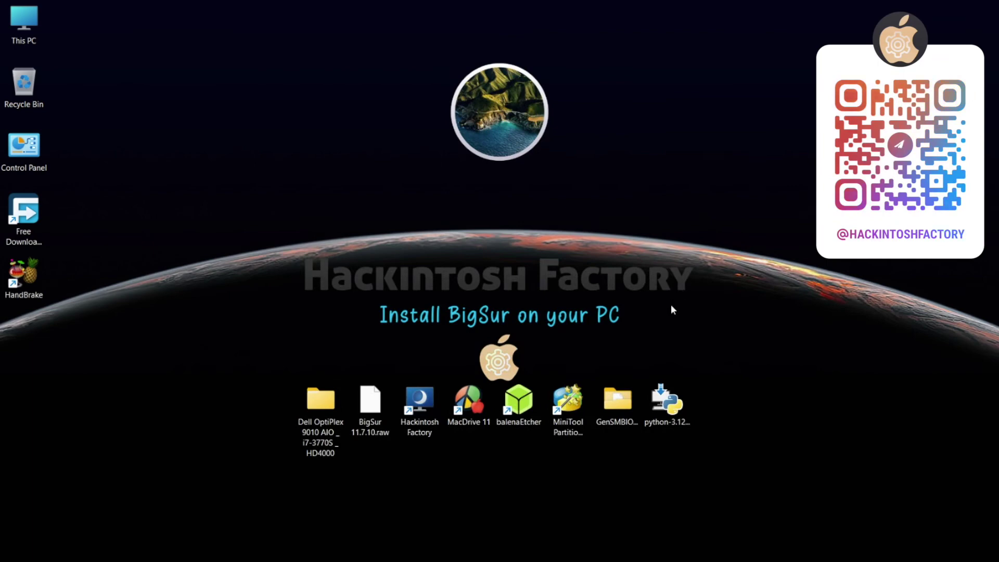
# Step: Run GenSMBIOS.bat from the desktop's GenSMBIOS folder and install or update MacSerial with option 1
pyautogui.doubleClick(619, 402)
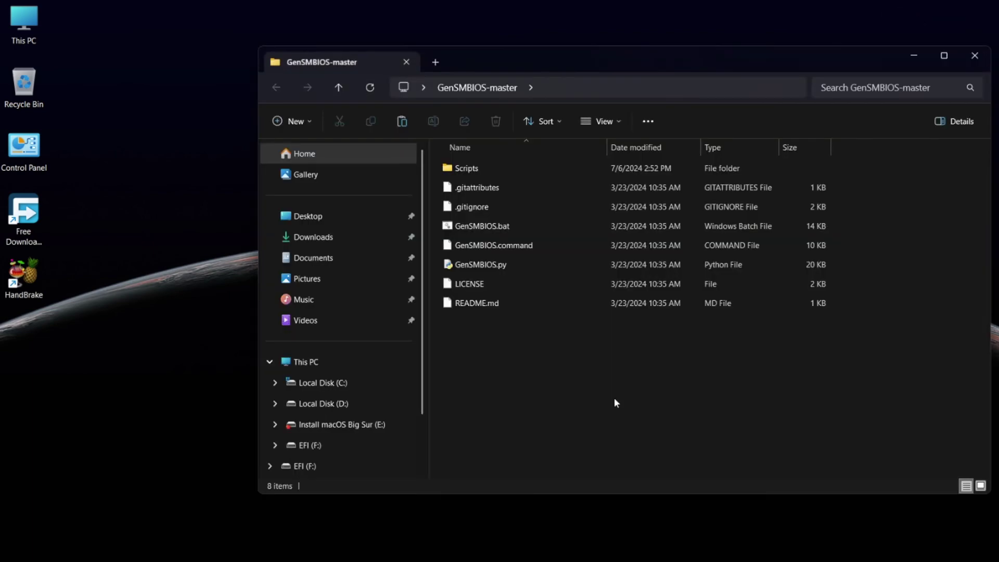
pyautogui.doubleClick(549, 227)
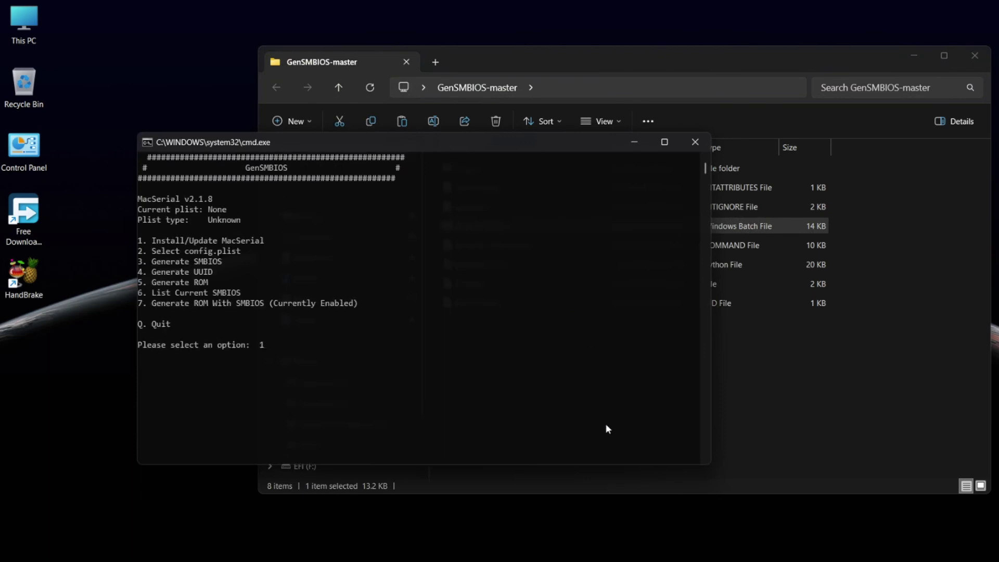
pyautogui.press('Return')
# Step: Load config.plist from the EFI\OC folder on the EFI (F:) drive as the target plist in GenSMBIOS
pyautogui.press('Return')
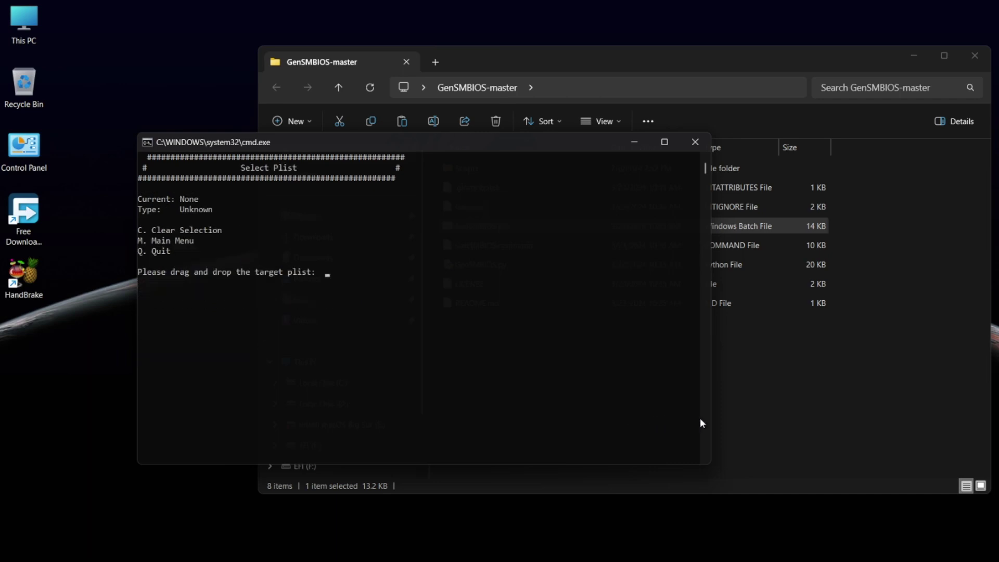
pyautogui.click(741, 422)
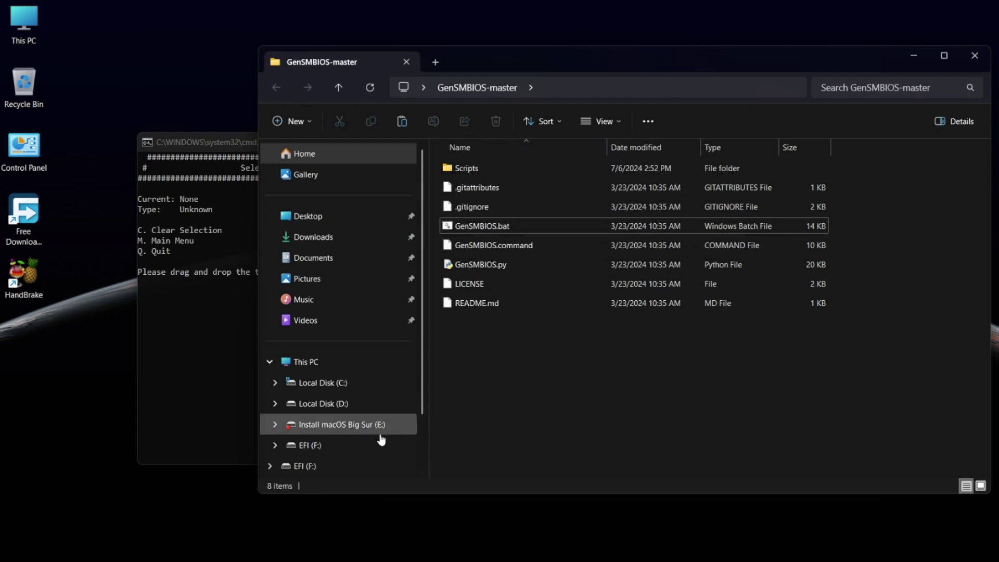
pyautogui.click(344, 442)
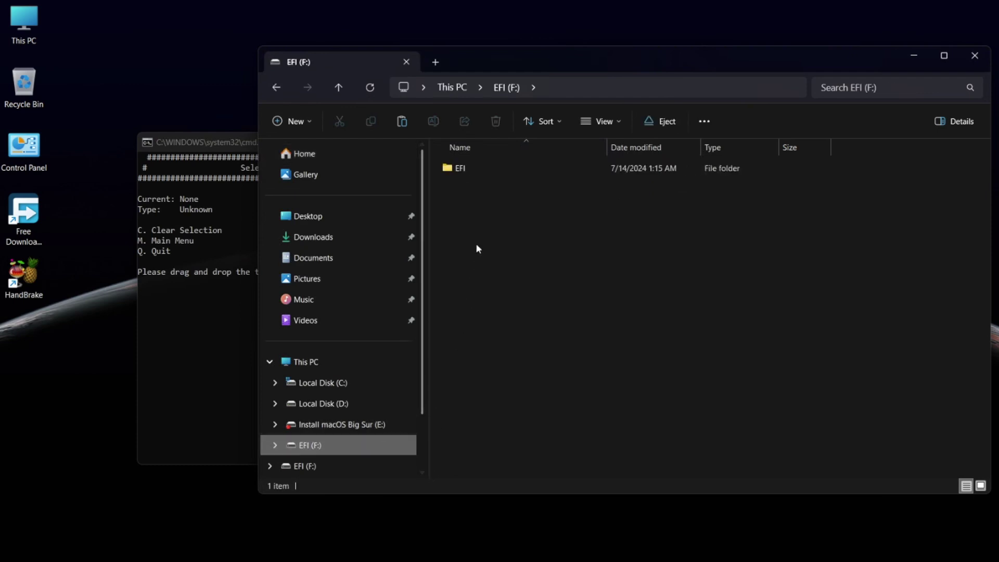
pyautogui.doubleClick(482, 172)
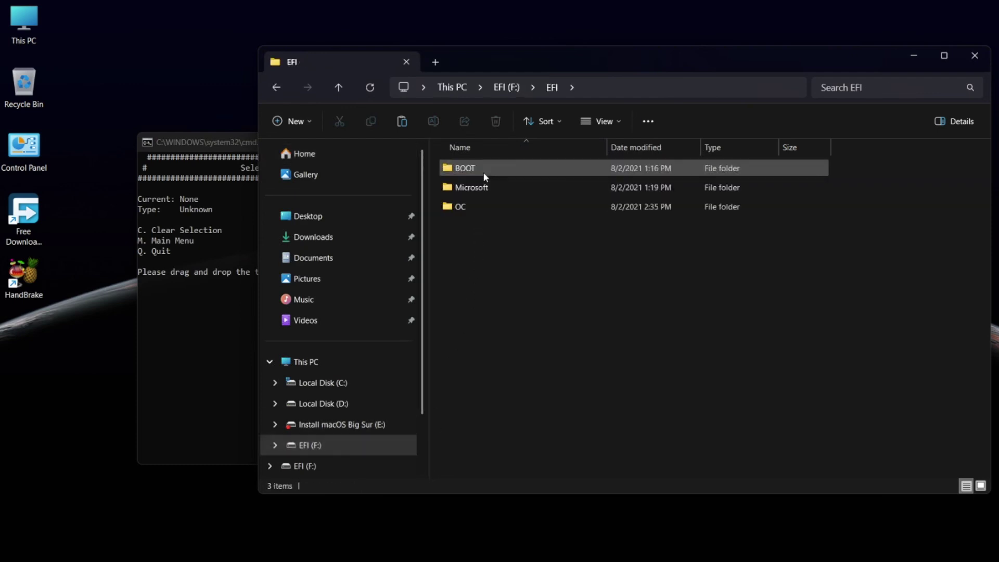
pyautogui.doubleClick(473, 205)
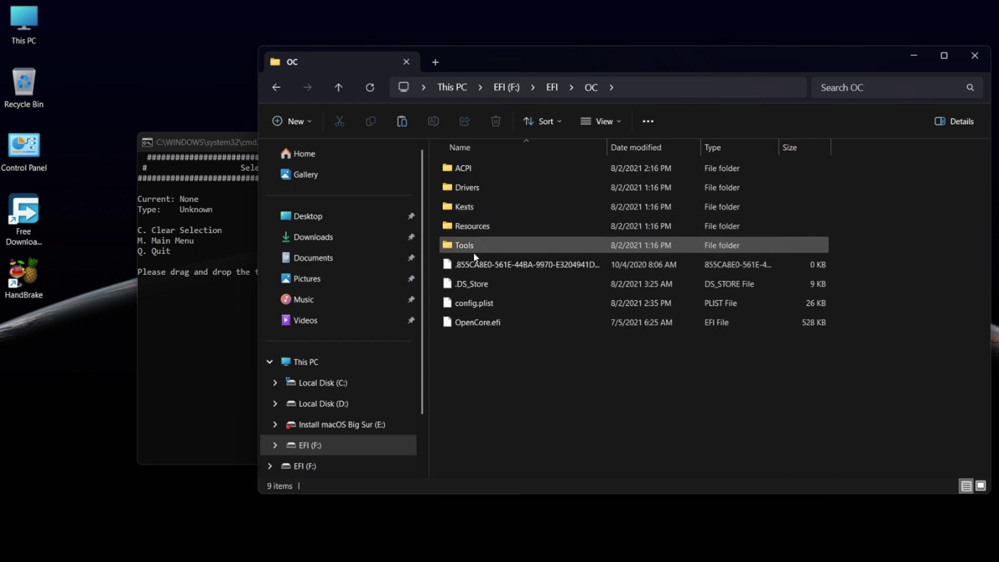
pyautogui.click(474, 305)
pyautogui.moveTo(473, 305); pyautogui.dragTo(207, 356)
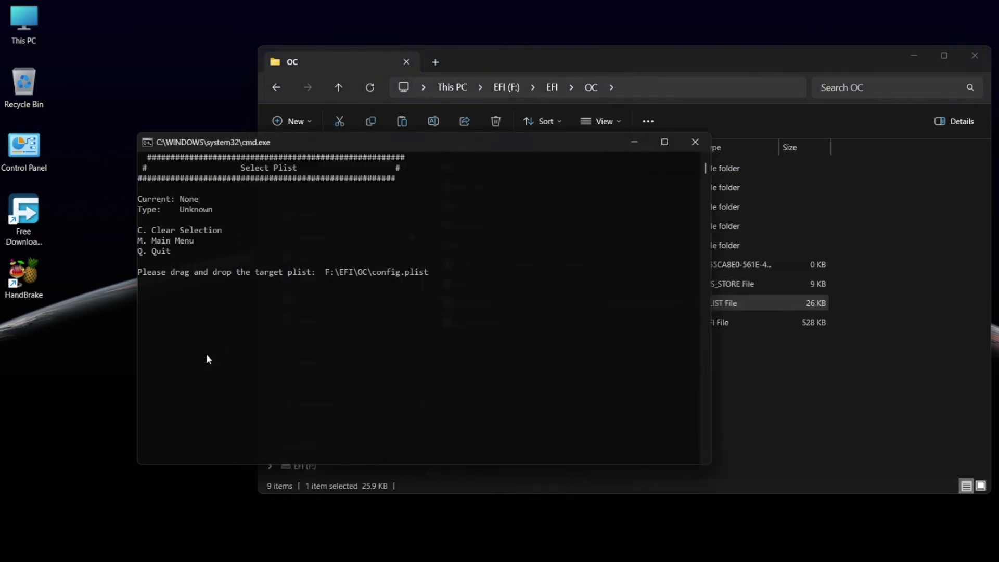
pyautogui.press('Return')
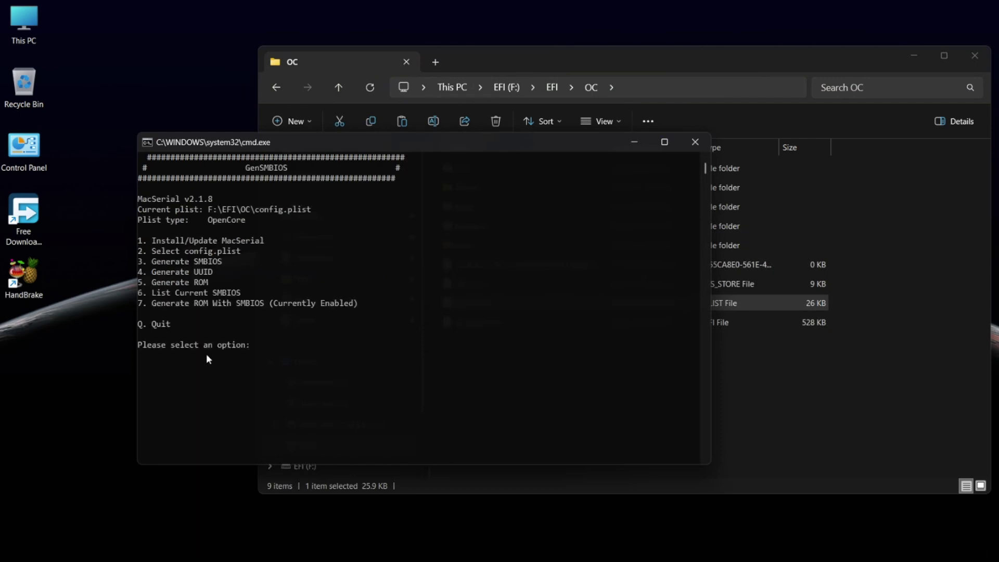
# Step: Generate an iMac14,4 SMBIOS with option 3, writing it into config.plist, and return to the main menu
pyautogui.write('3')
pyautogui.press('Return')
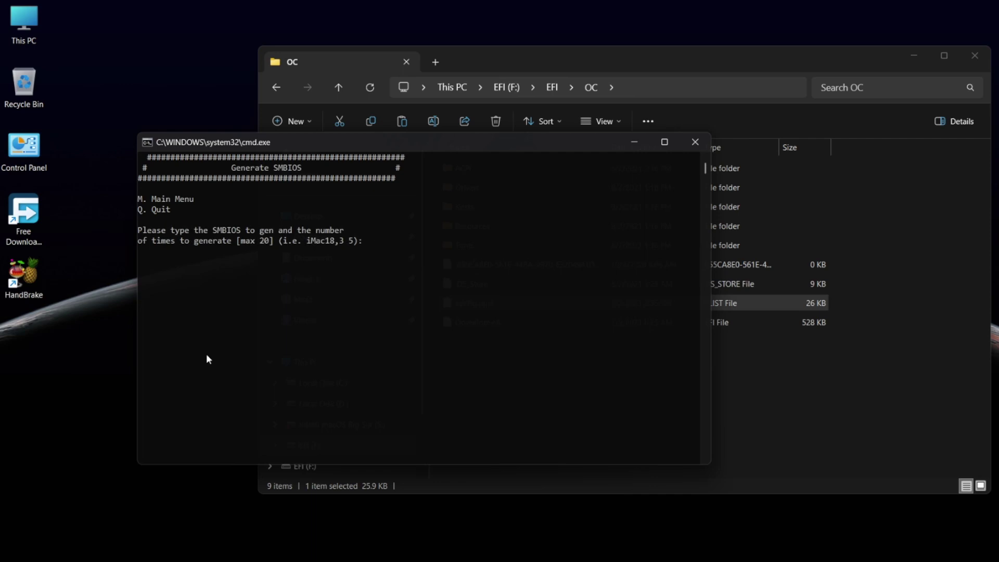
pyautogui.write('iM')
pyautogui.write('14,4')
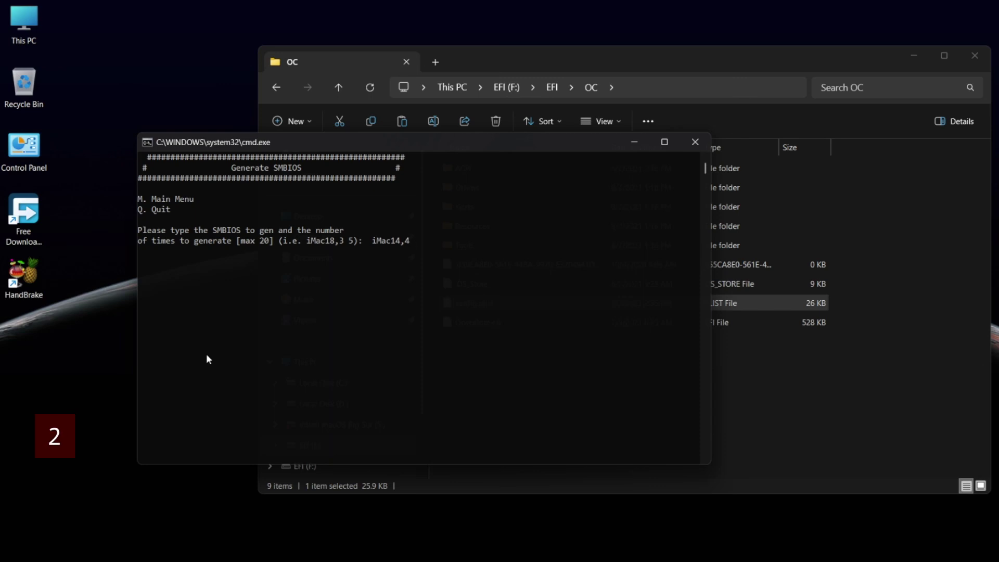
pyautogui.press('Return')
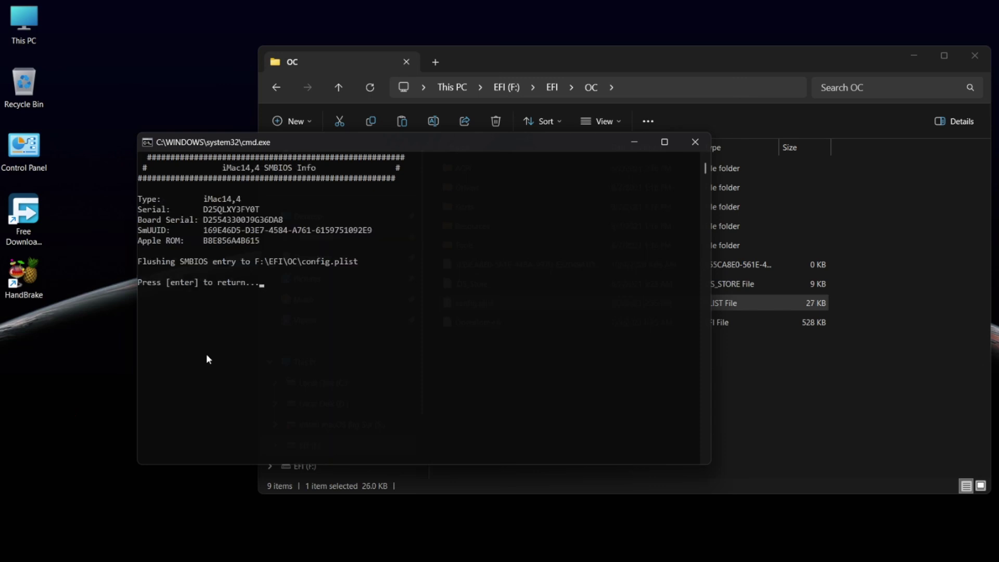
pyautogui.press('Return')
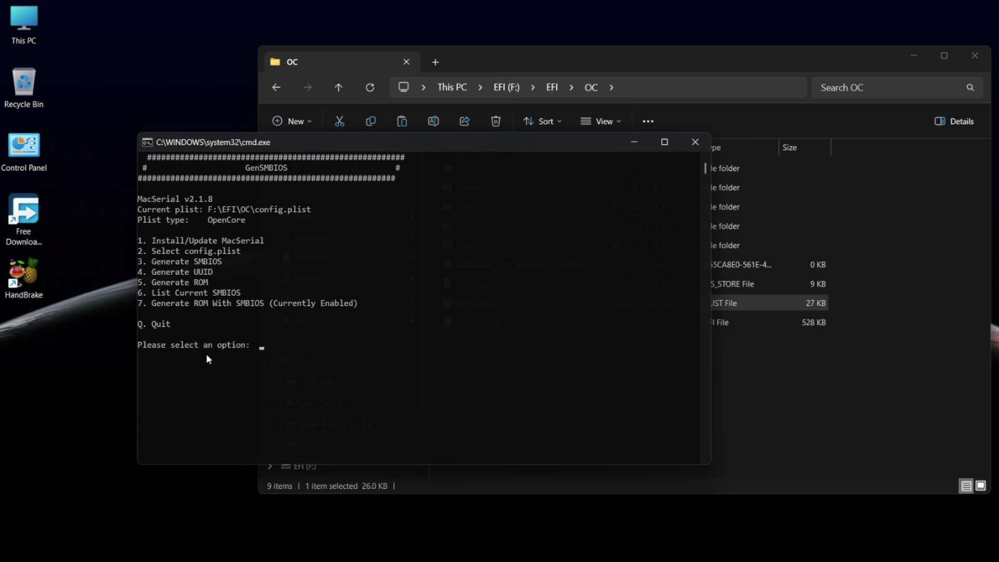
# Step: Generate a UUID with option 4 and an Apple ROM with option 5 in GenSMBIOS
pyautogui.write('4')
pyautogui.press('Return')
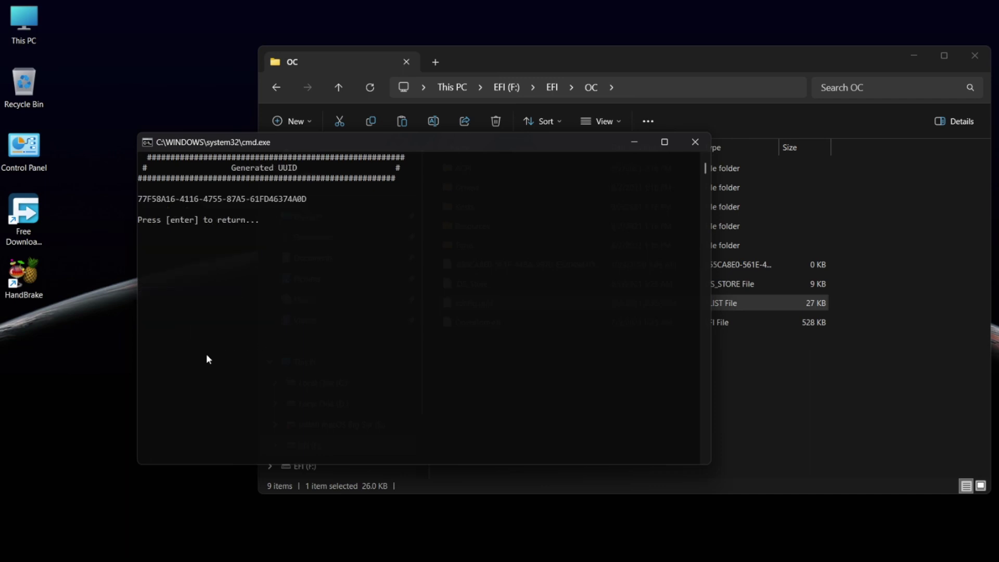
pyautogui.press('Return')
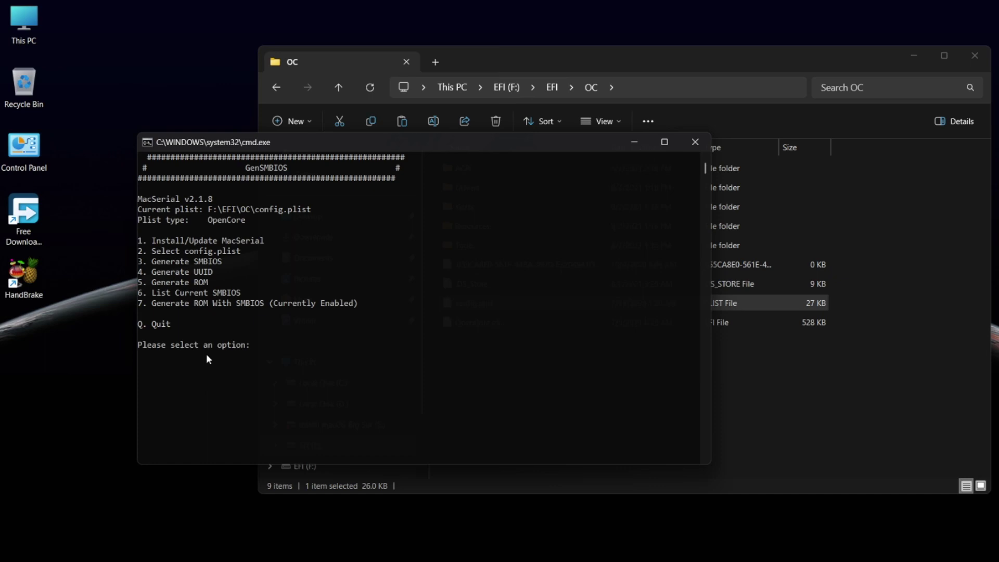
pyautogui.write('5')
pyautogui.press('Return')
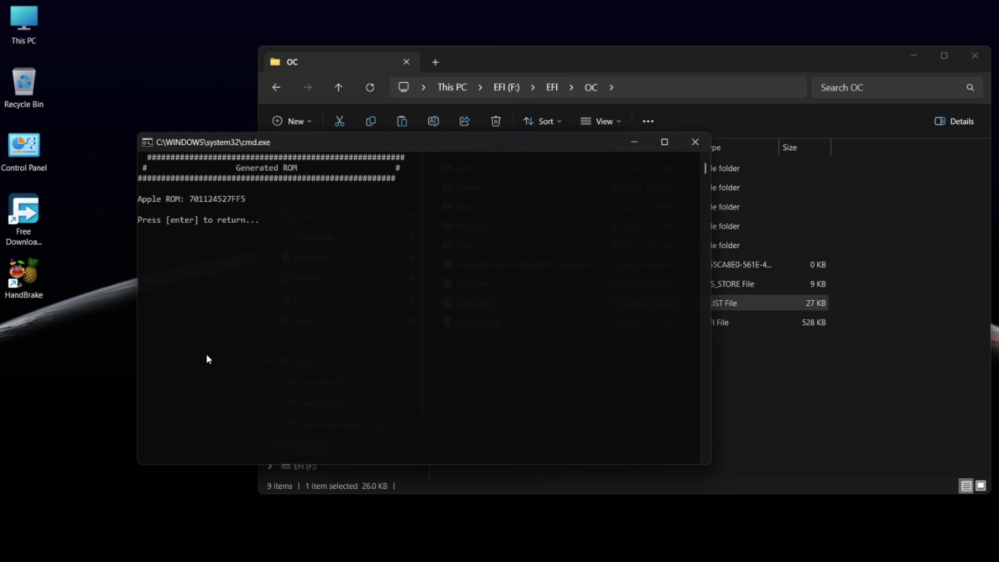
pyautogui.press('Return')
# Step: Quit GenSMBIOS and close the File Explorer window showing the OC folder
pyautogui.write('q')
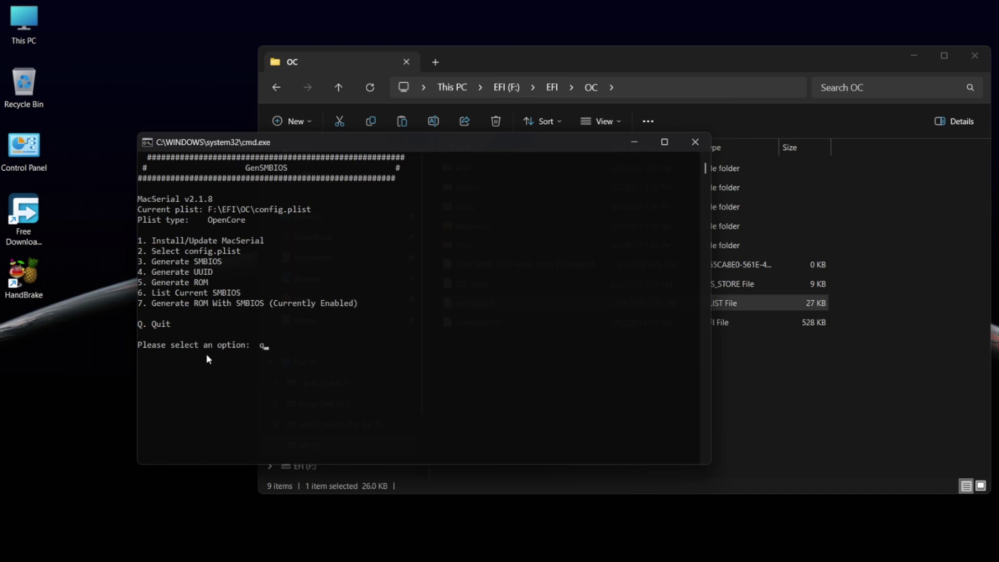
pyautogui.press('Return')
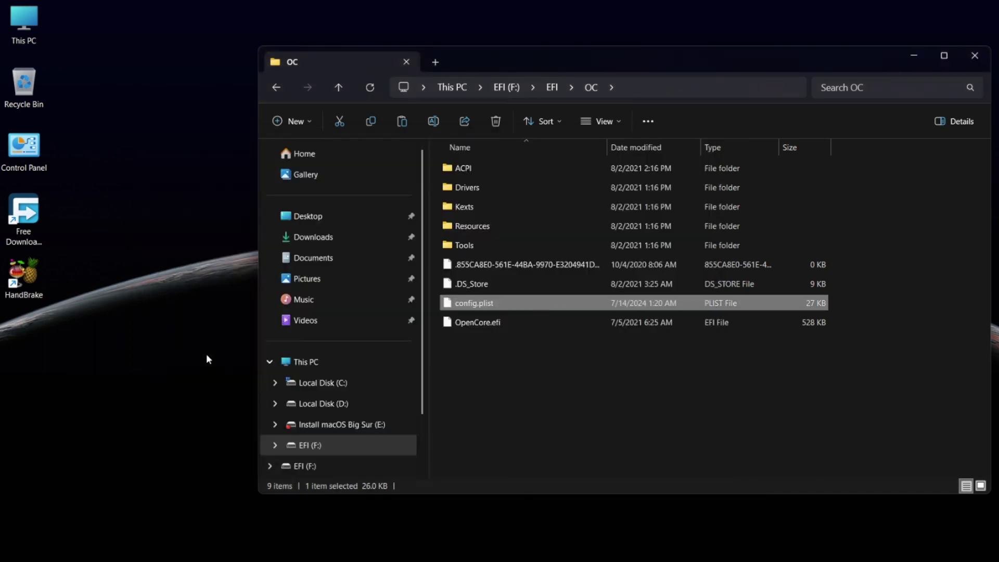
pyautogui.click(975, 56)
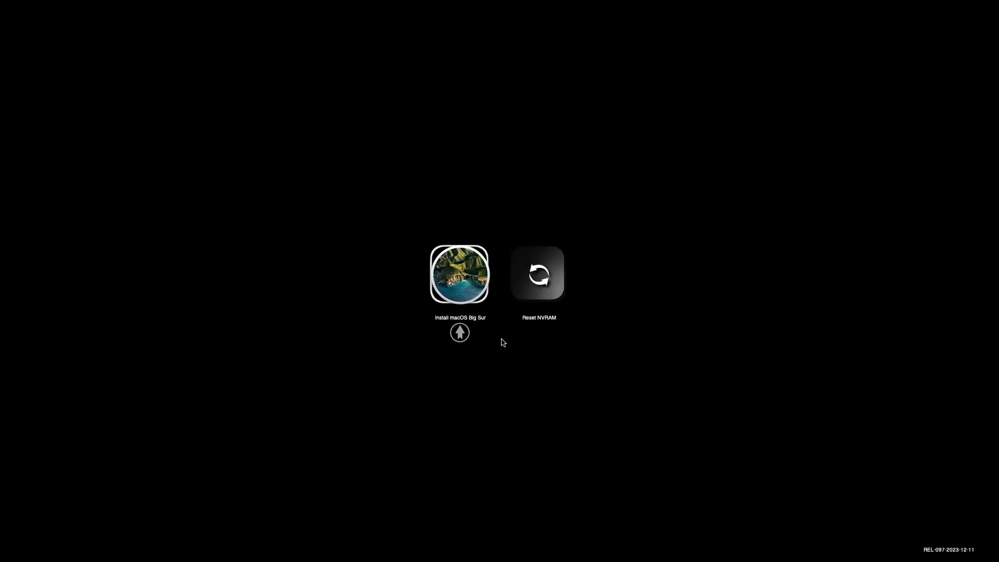
# Step: Boot the Install macOS Big Sur entry from the boot picker and open Disk Utility
pyautogui.press('Return')
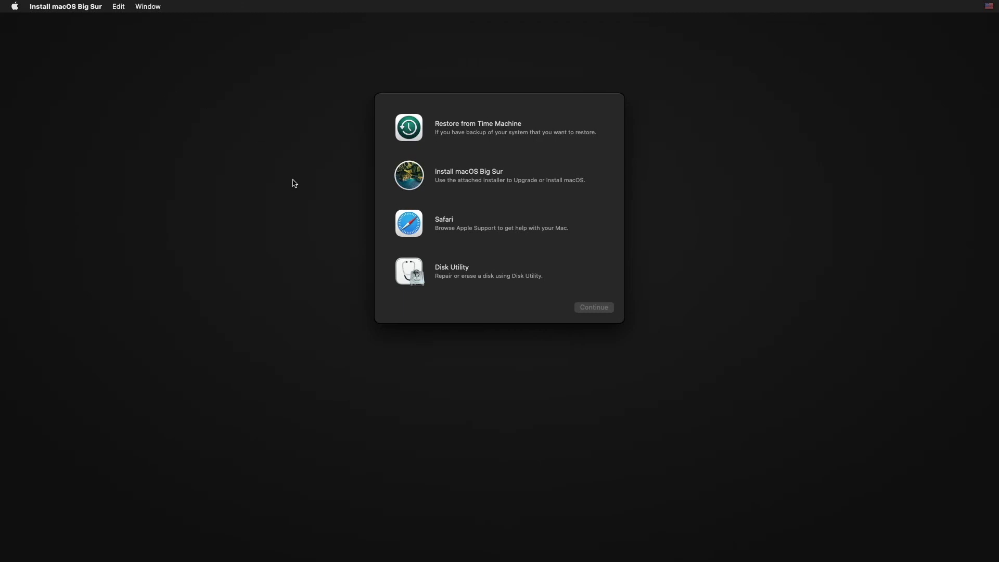
pyautogui.click(496, 272)
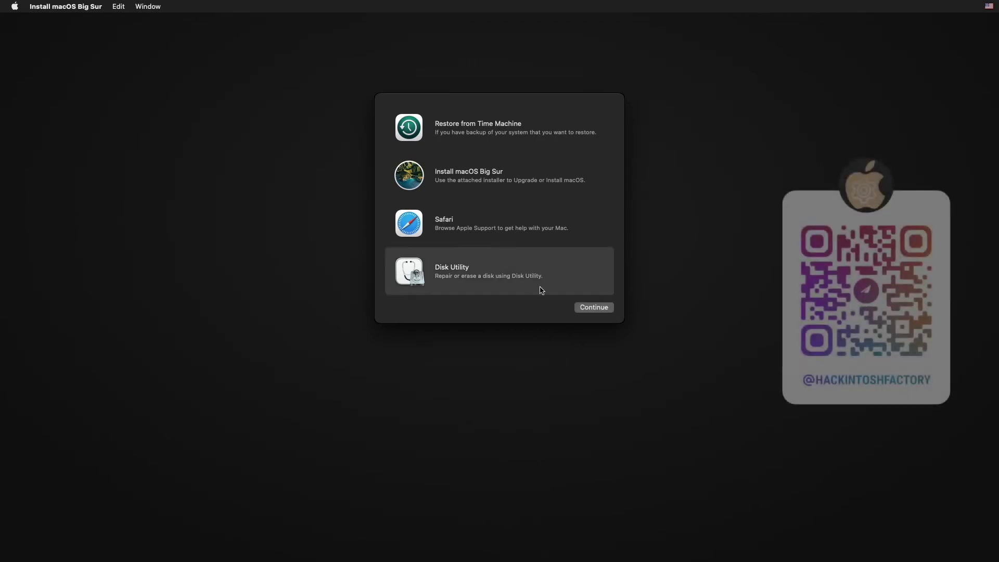
pyautogui.click(595, 308)
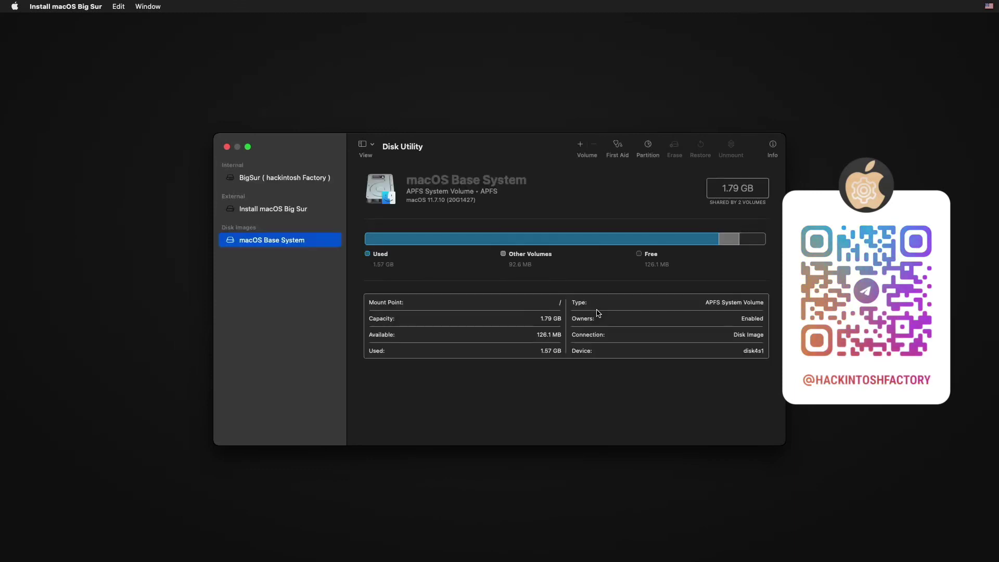
# Step: Show all devices, erase the internal Hitachi HCS721050CLA362 disk as "BigSur (Hackintosh Factory)" with APFS and GUID Partition Map, and close Disk Utility
pyautogui.click(365, 145)
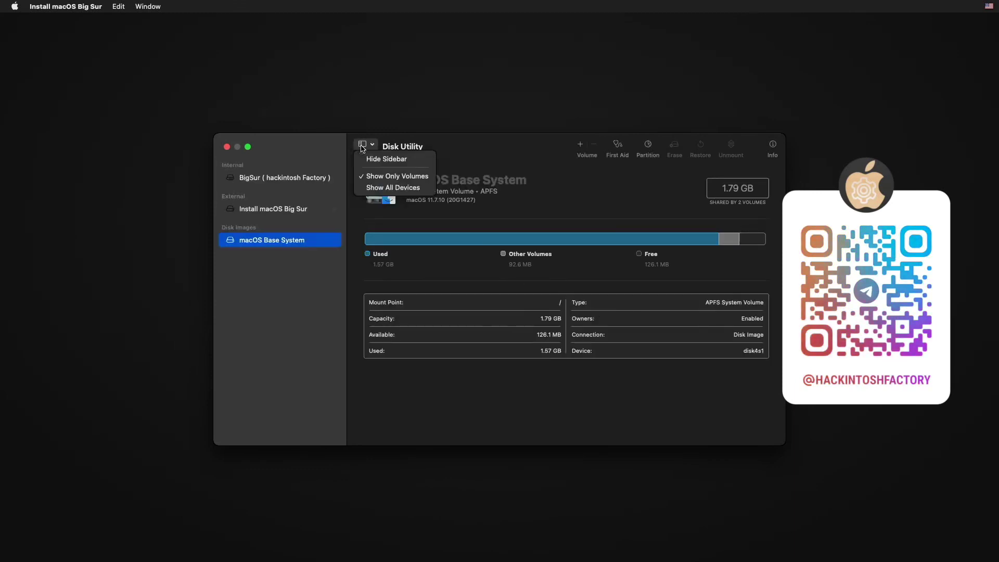
pyautogui.click(372, 189)
pyautogui.click(317, 180)
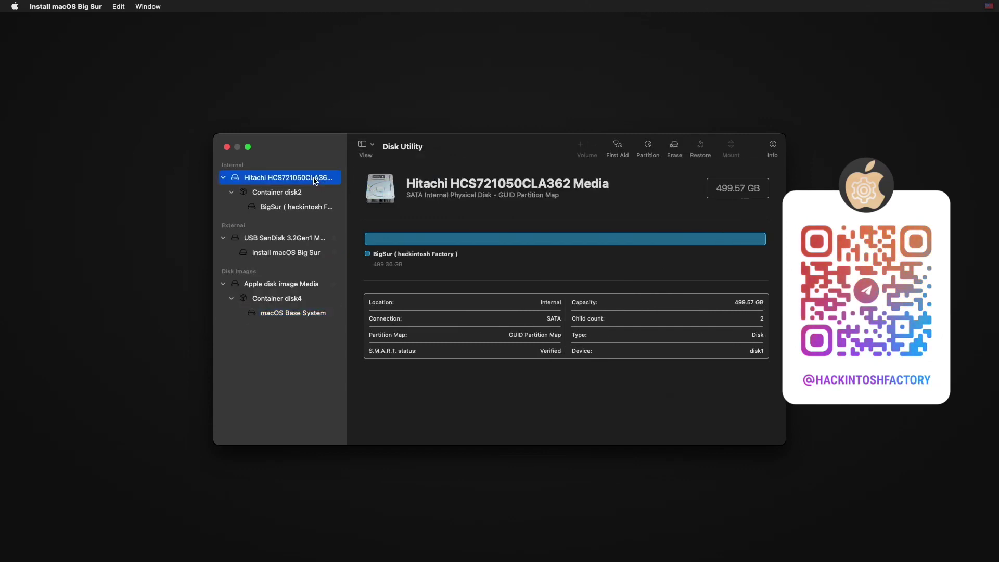
pyautogui.click(675, 146)
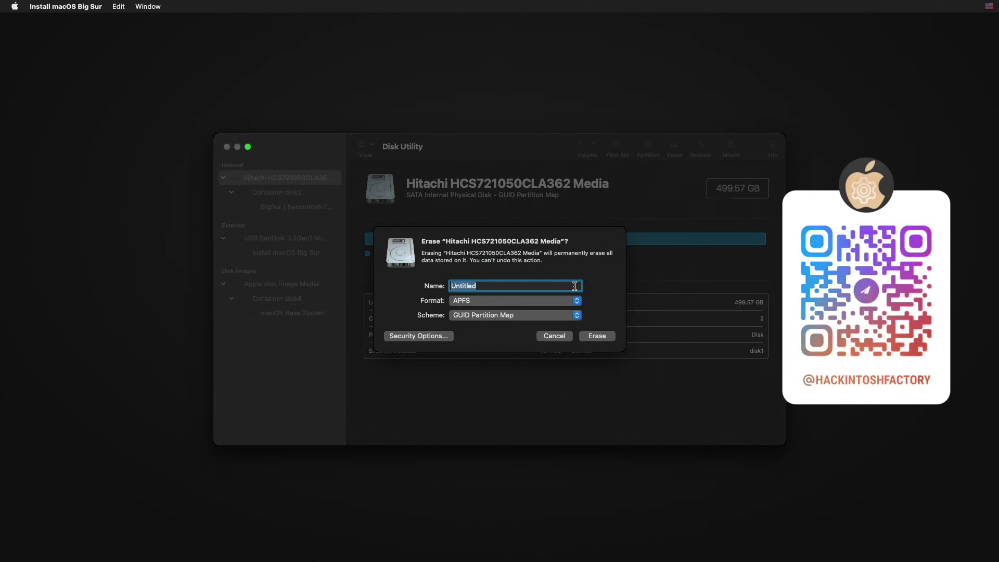
pyautogui.write('Big')
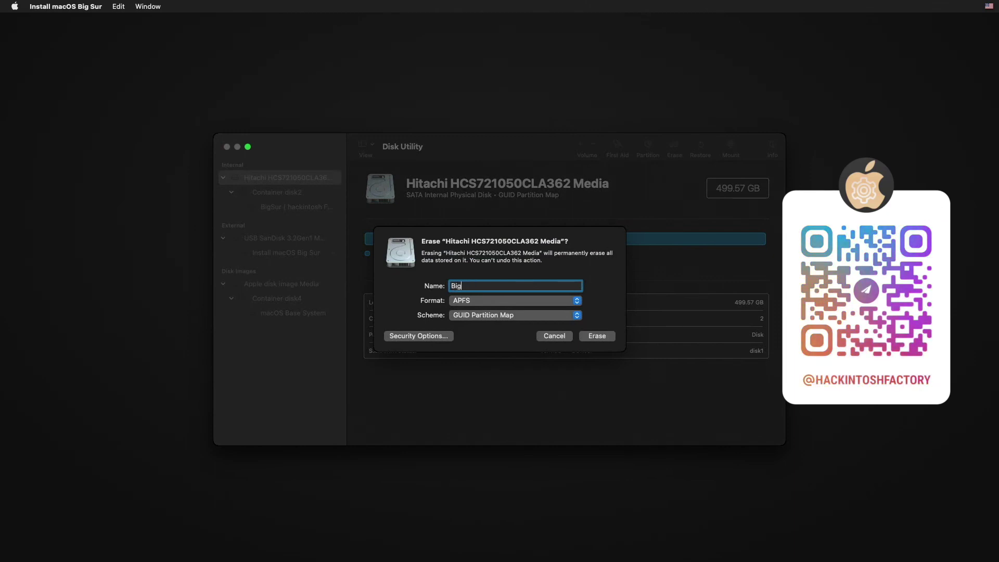
pyautogui.write('Sur')
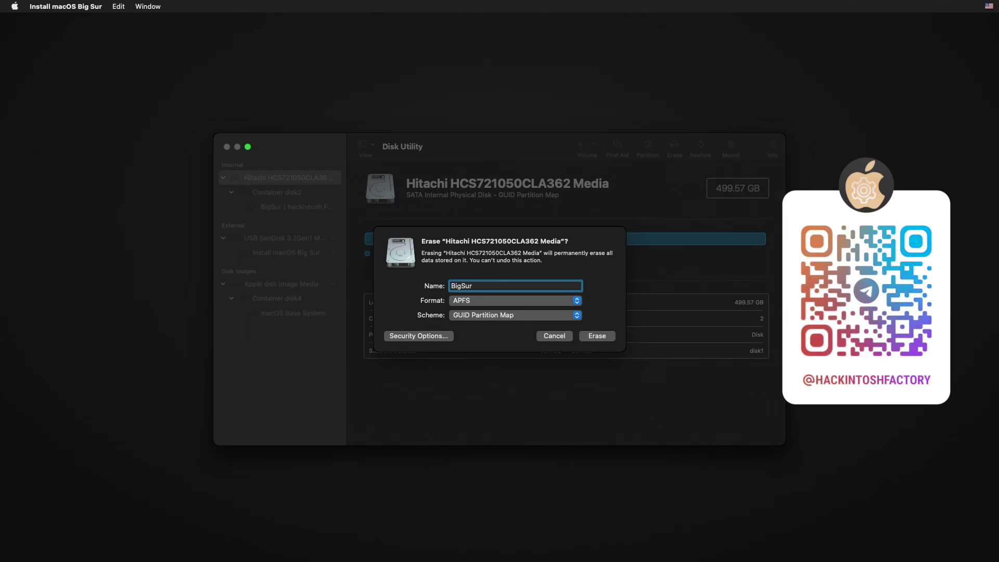
pyautogui.write(' (Hacki')
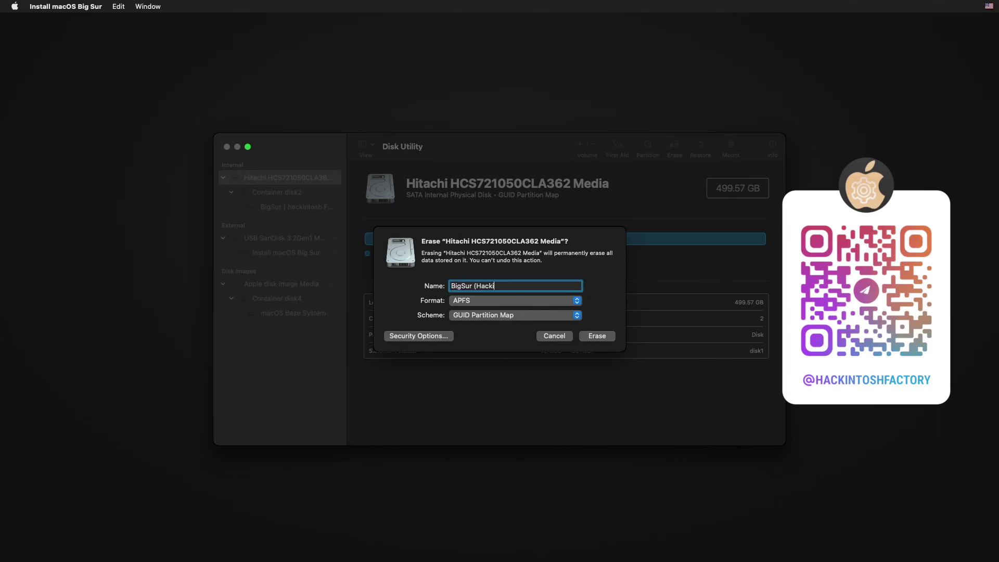
pyautogui.write('ntosh')
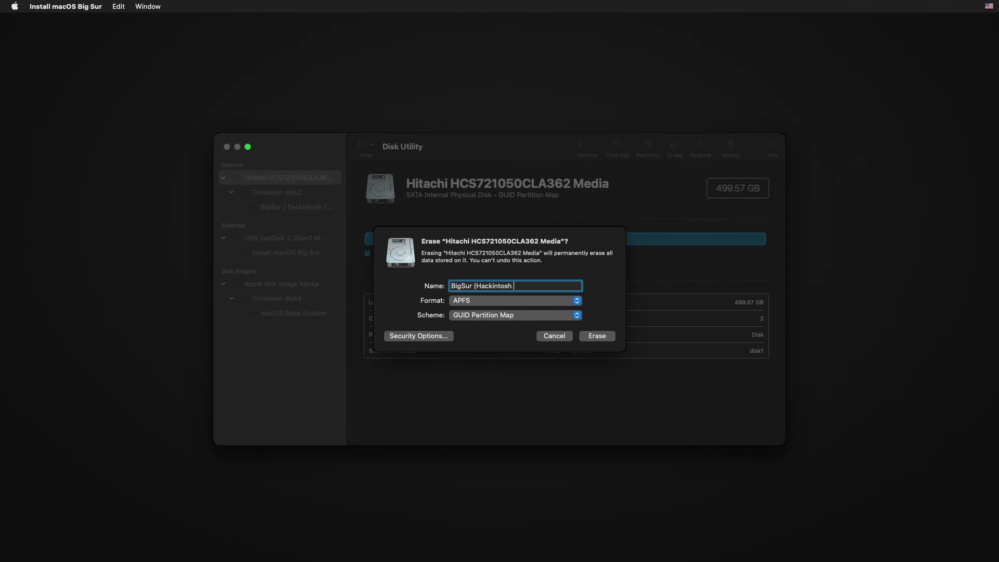
pyautogui.write(' Factory')
pyautogui.click(607, 338)
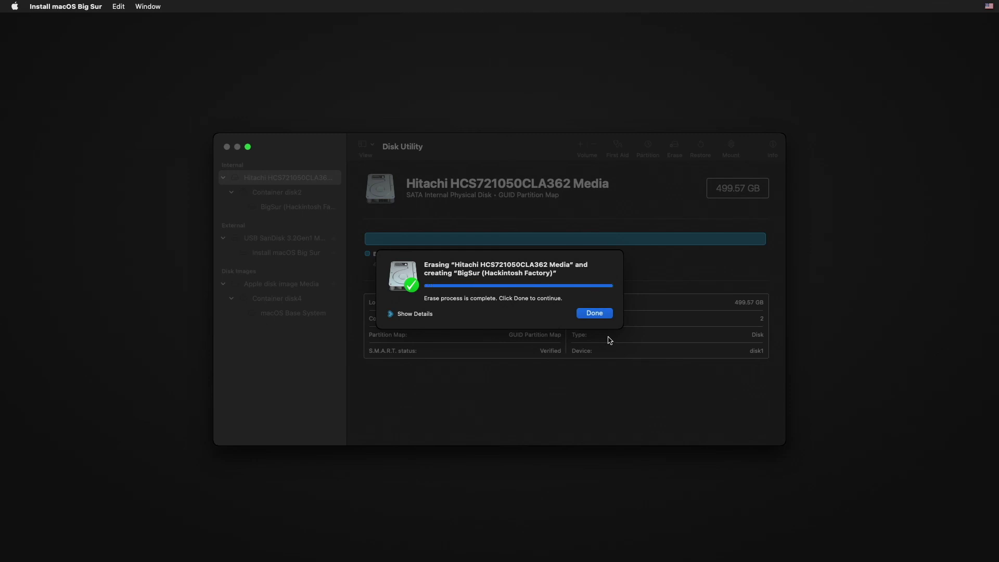
pyautogui.click(609, 315)
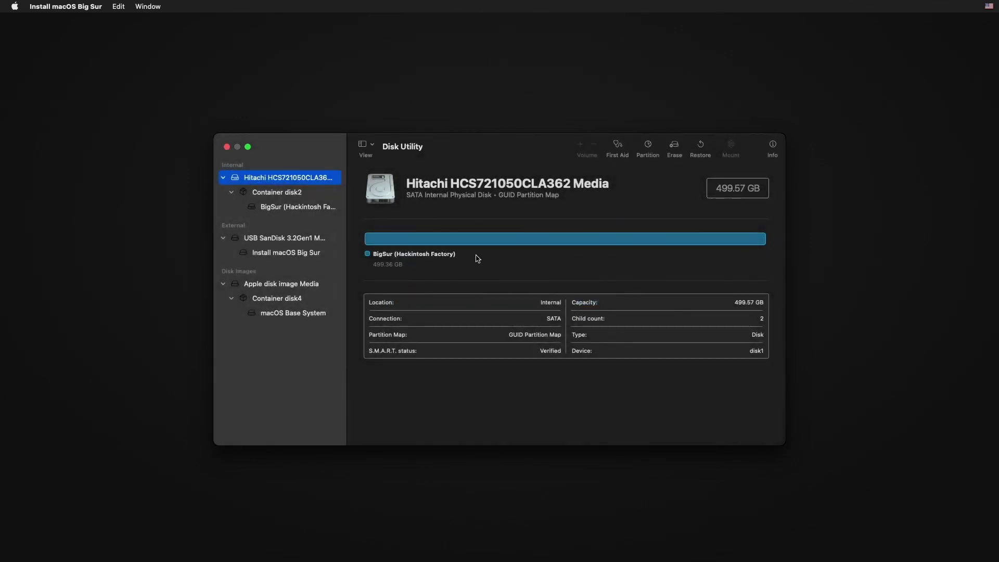
pyautogui.click(227, 148)
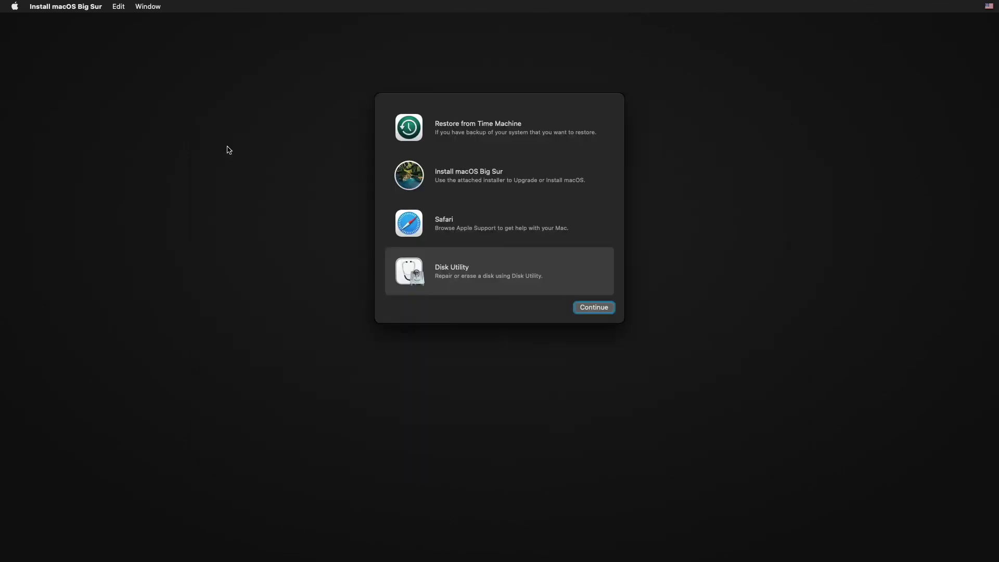
# Step: Start installing macOS Big Sur on the "BigSur (Hackintosh Factory)" disk, agreeing to the software license
pyautogui.click(444, 181)
pyautogui.click(612, 312)
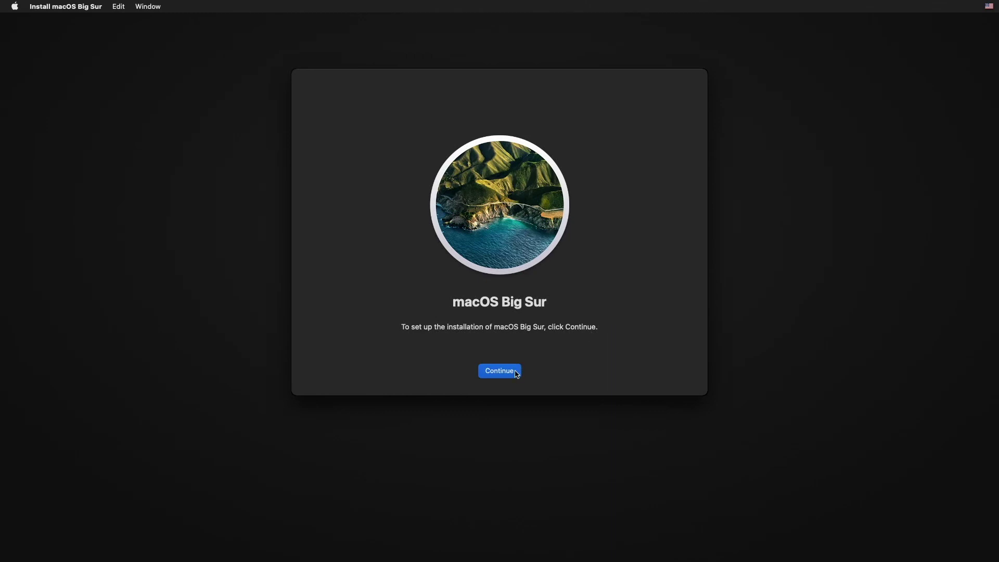
pyautogui.click(519, 373)
pyautogui.click(530, 375)
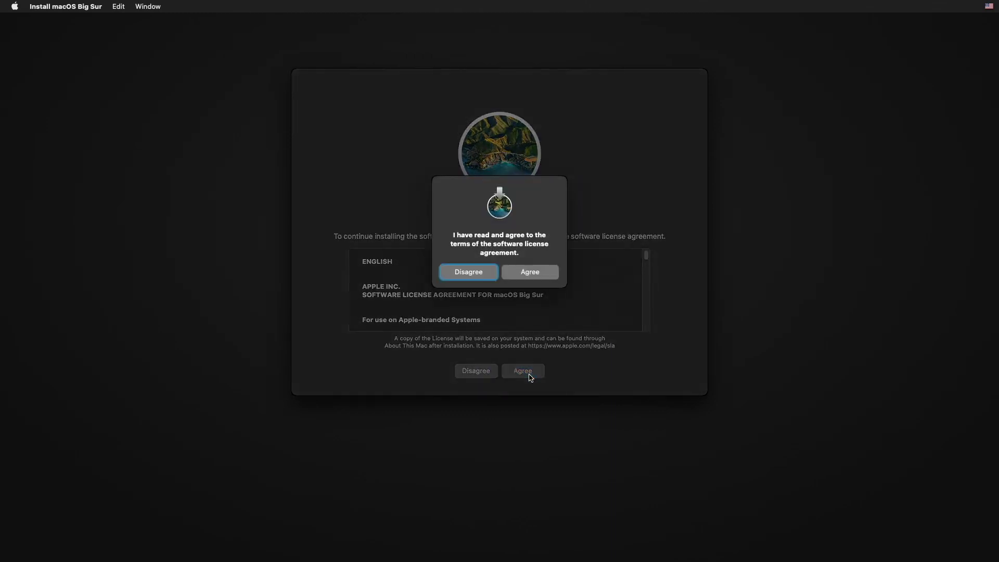
pyautogui.click(546, 272)
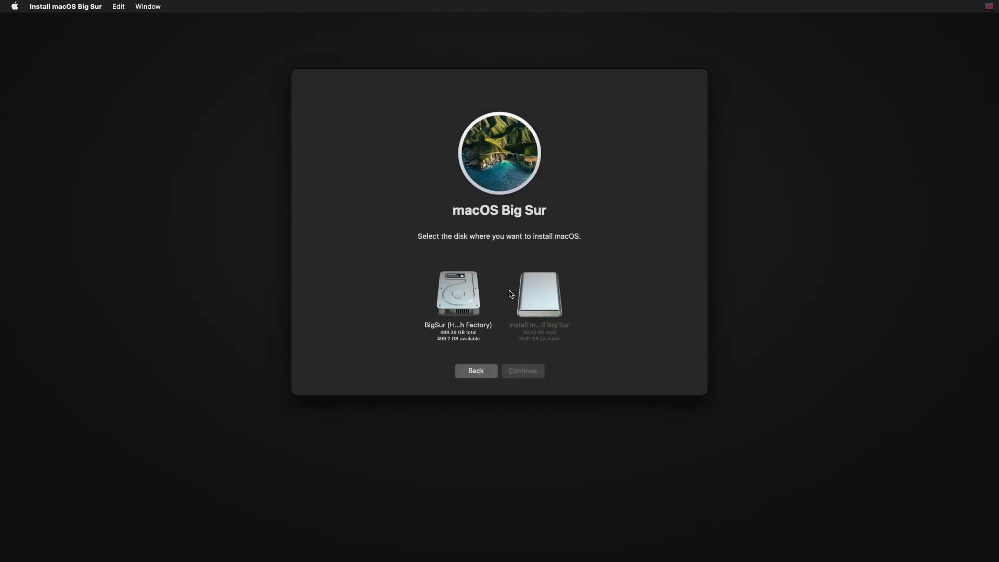
pyautogui.click(462, 303)
pyautogui.click(538, 377)
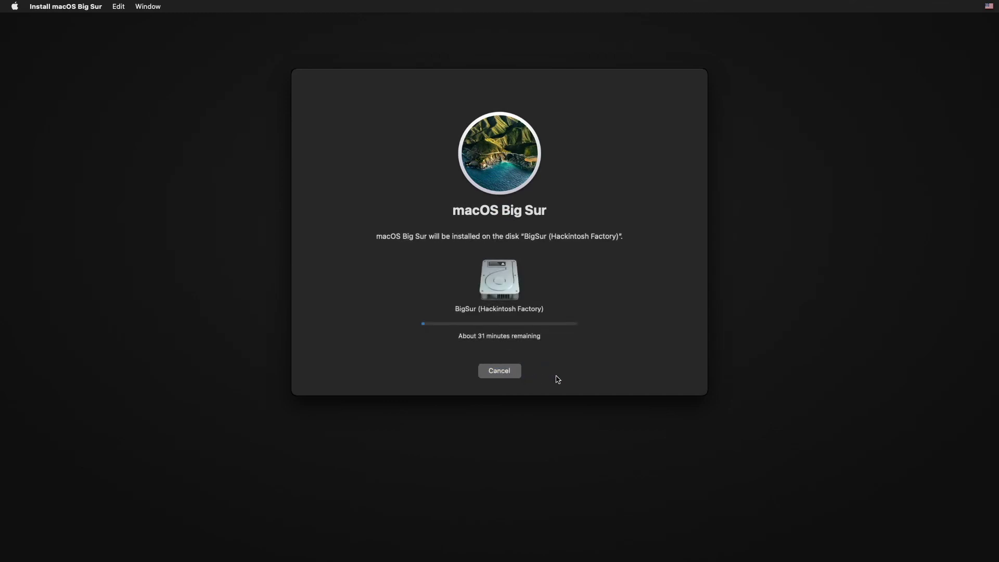
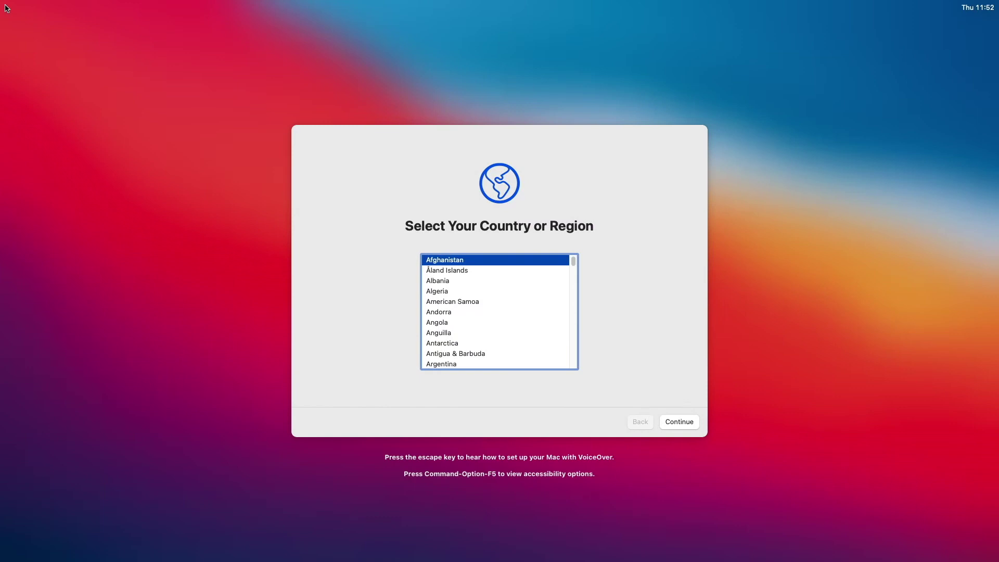
# Step: Choose United States as the country or region and continue the Mac setup
pyautogui.press('u')
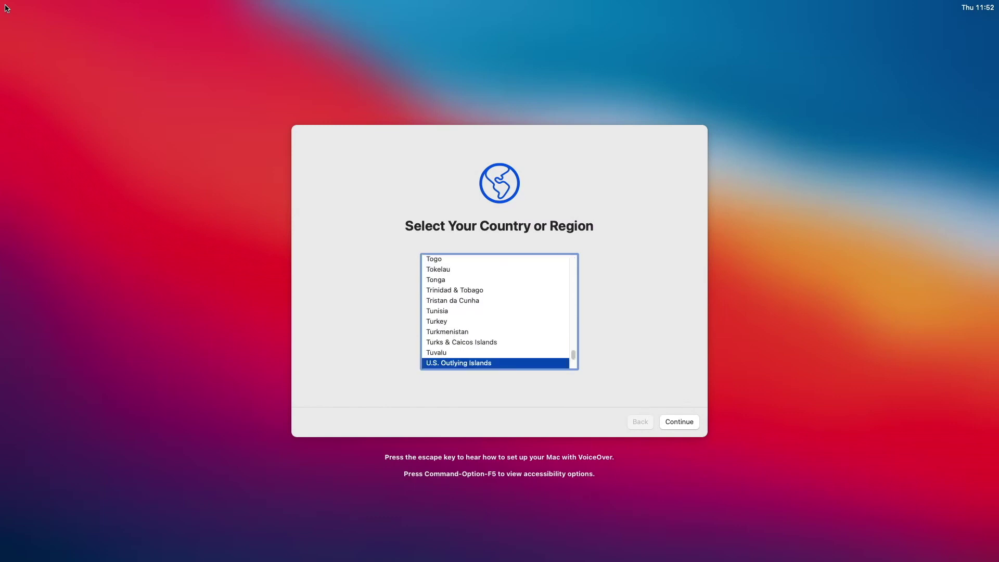
pyautogui.press('Down')
pyautogui.press('Down')
pyautogui.press('Down')
pyautogui.press('Down')
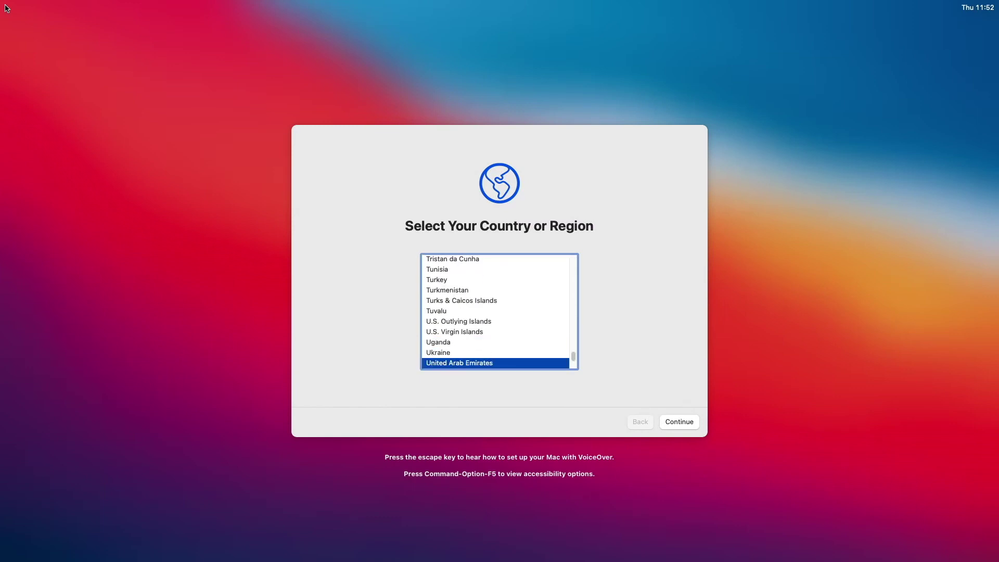
pyautogui.press('Down')
pyautogui.press('Down')
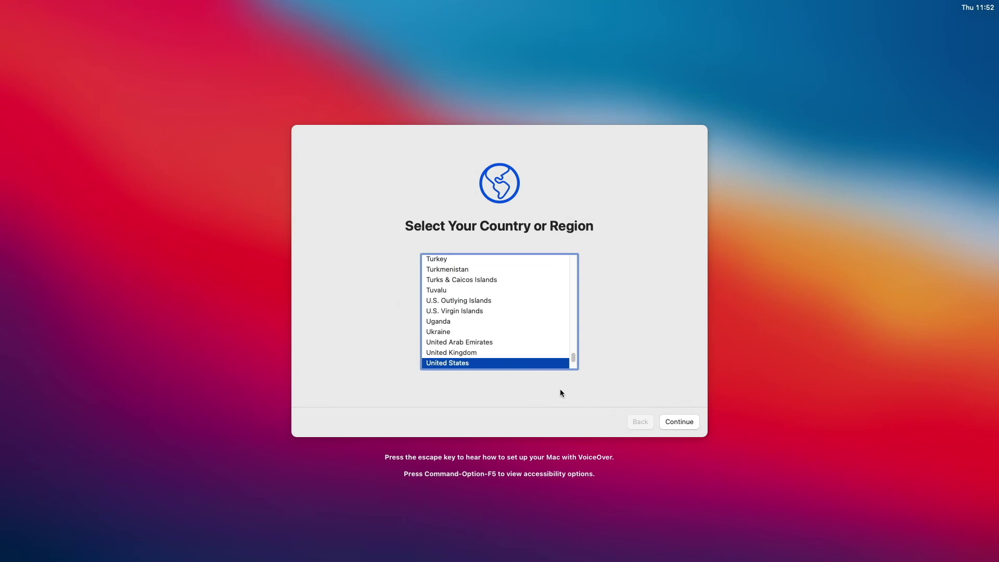
pyautogui.click(673, 420)
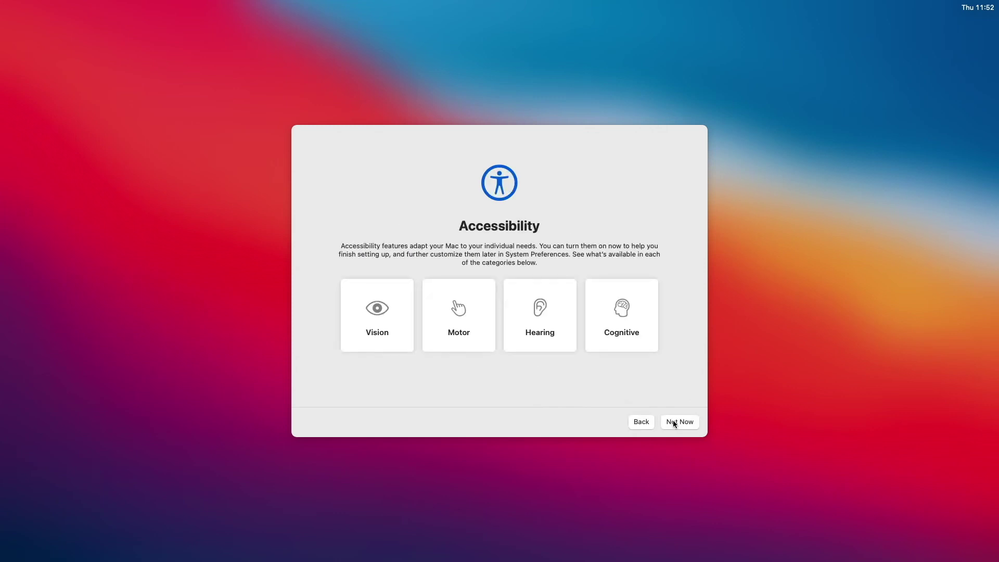
# Step: Skip the Accessibility options and the Migration Assistant transfer in the Mac setup
pyautogui.click(673, 420)
pyautogui.click(673, 420)
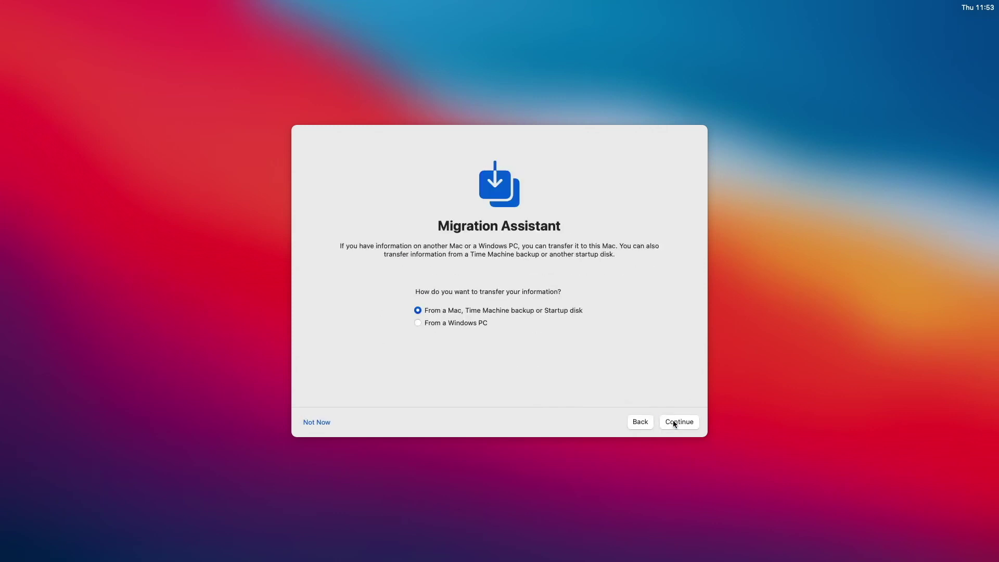
pyautogui.click(331, 422)
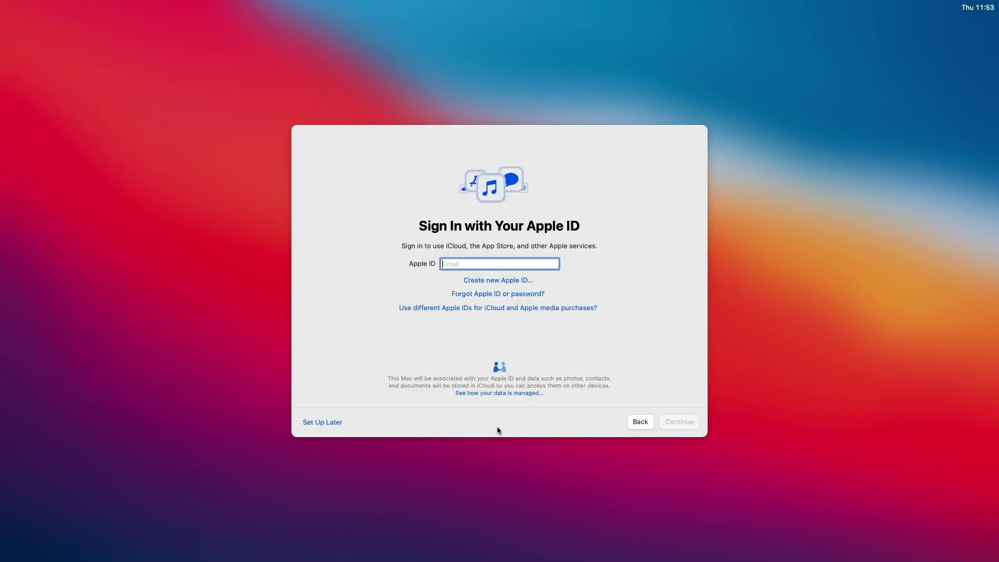
# Step: Skip signing in with an Apple ID and agree to the Terms and Conditions
pyautogui.click(324, 424)
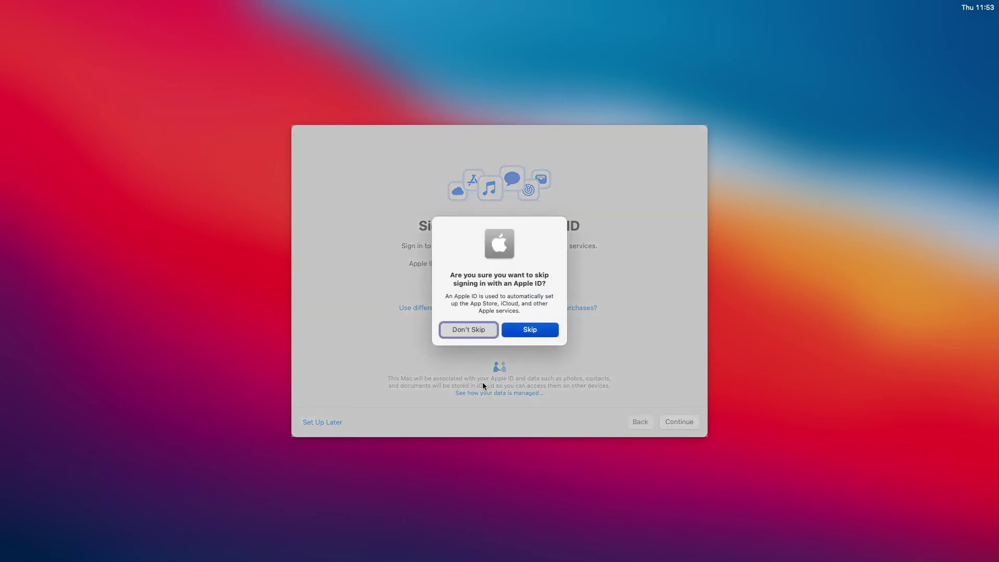
pyautogui.click(536, 333)
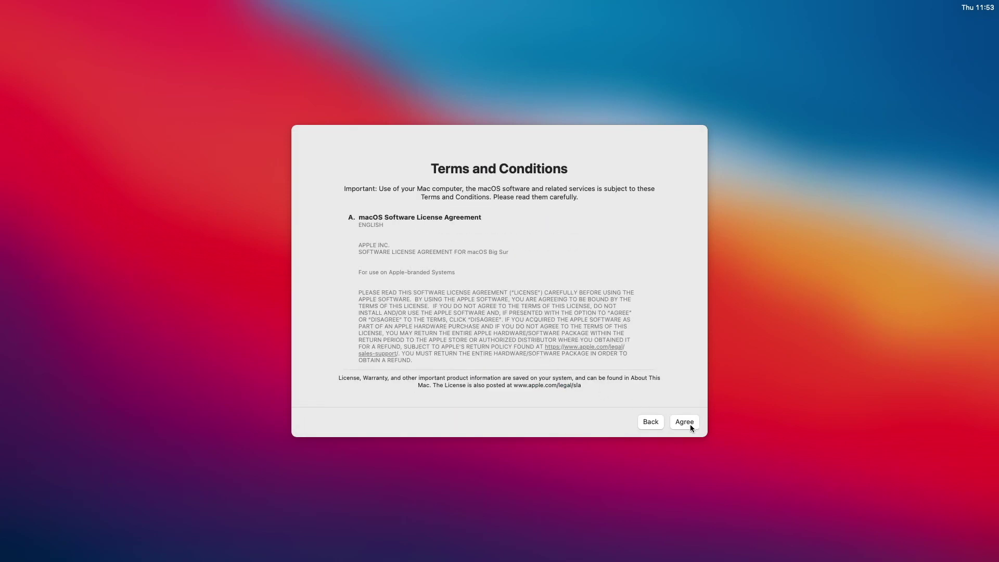
pyautogui.click(684, 422)
pyautogui.click(541, 326)
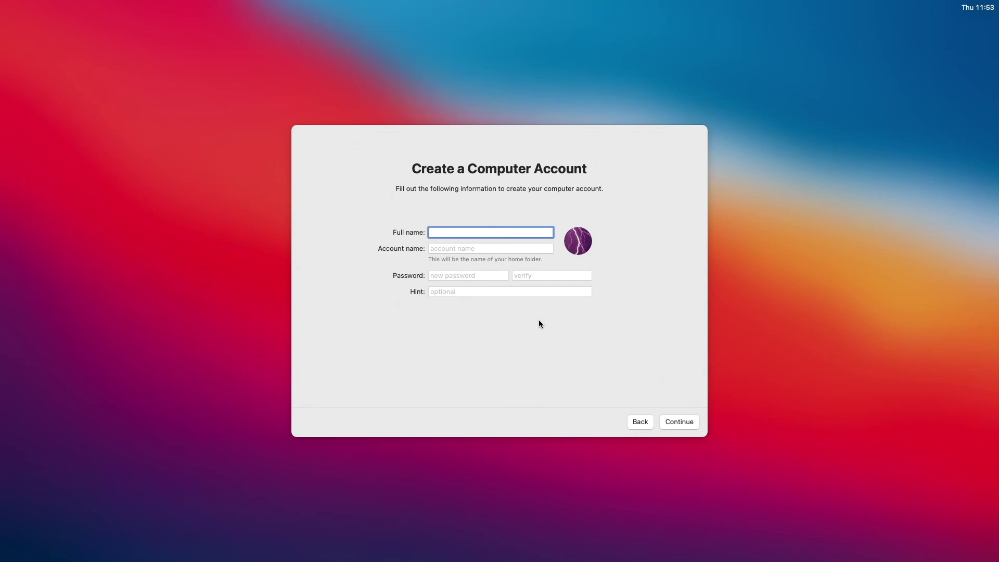
# Step: Create the computer account with full name "Hackintosh Factory Youtube", entering and verifying the account password
pyautogui.write('Hackintosh Factory Youtube')
pyautogui.press('Tab')
pyautogui.press('Tab')
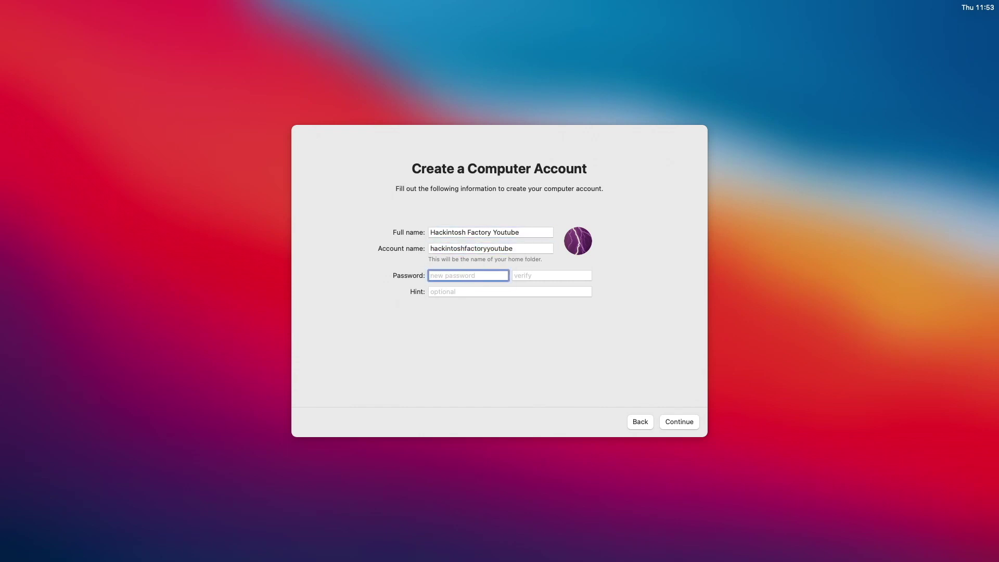
pyautogui.write('•••••')
pyautogui.press('Tab')
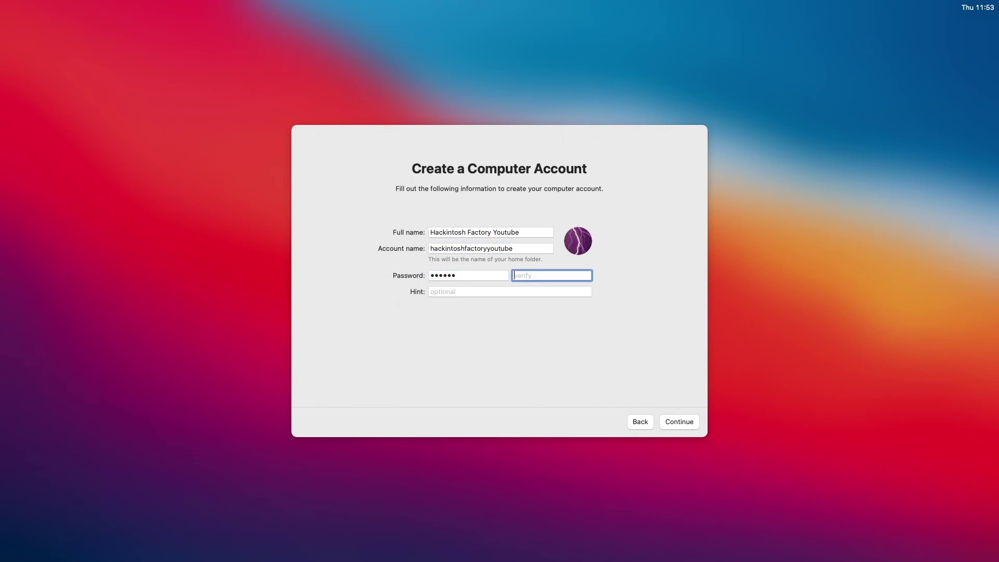
pyautogui.write('••')
pyautogui.click(690, 423)
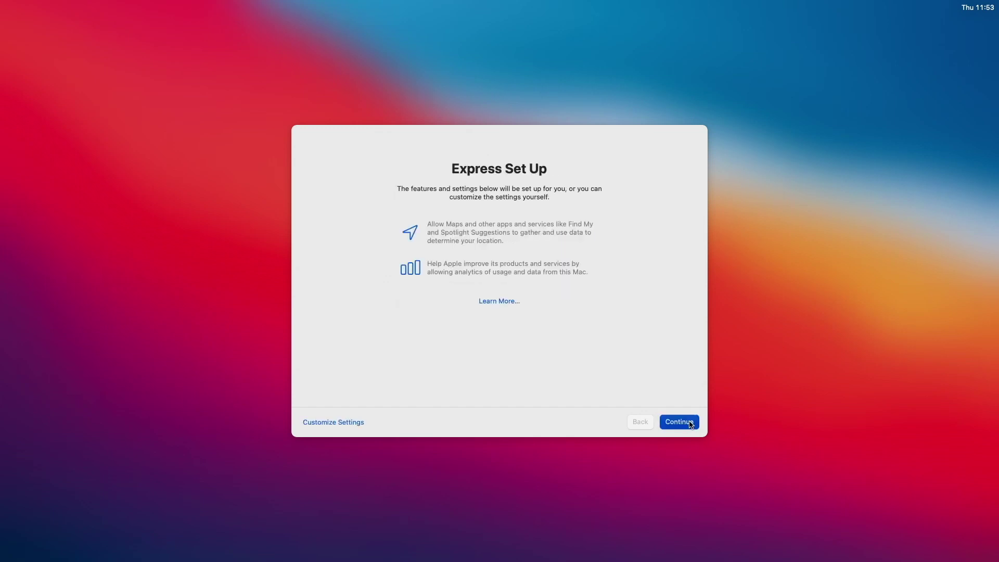
# Step: Accept Express Set Up and Screen Time, leaving crash and usage data sharing with app developers off
pyautogui.click(689, 423)
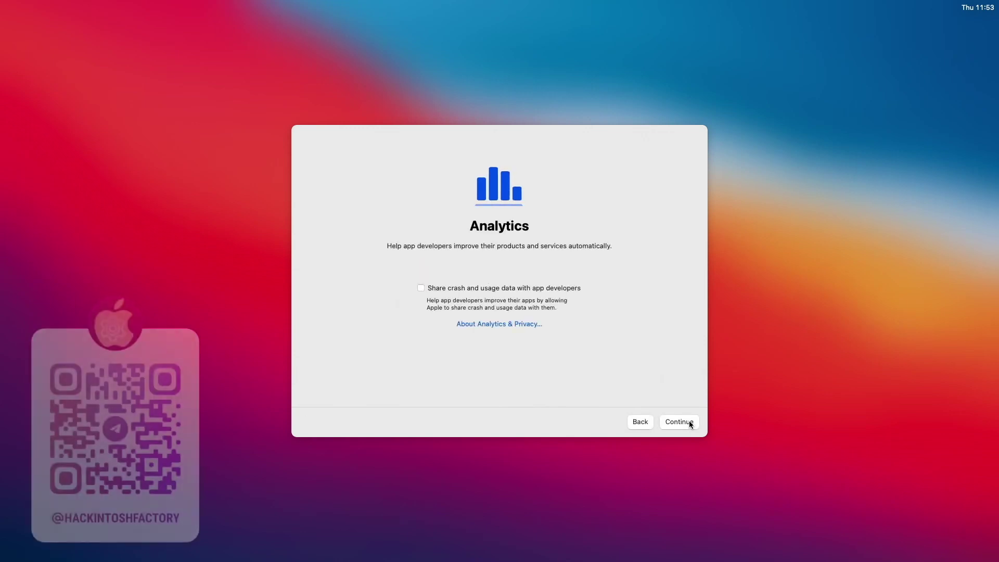
pyautogui.click(679, 422)
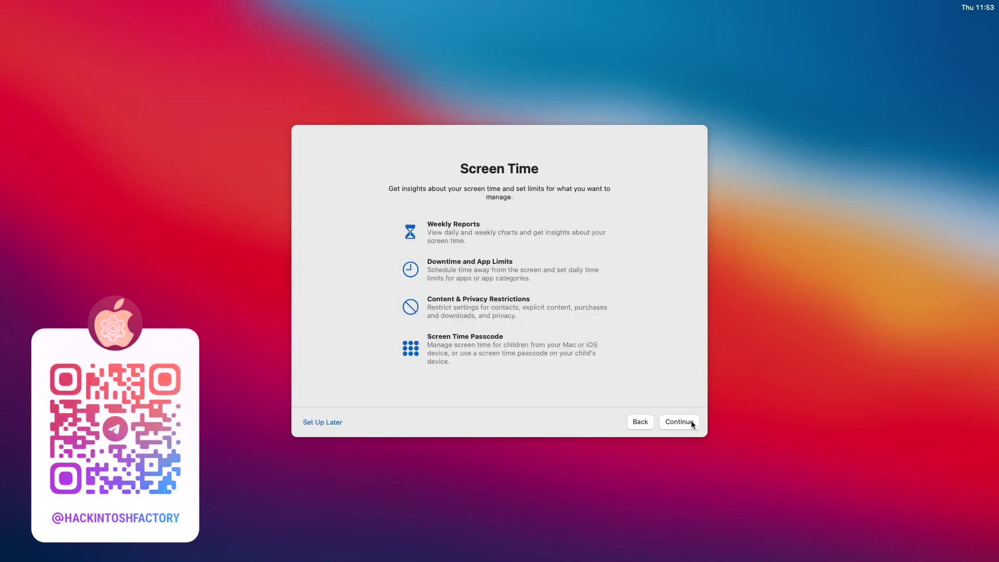
pyautogui.click(692, 423)
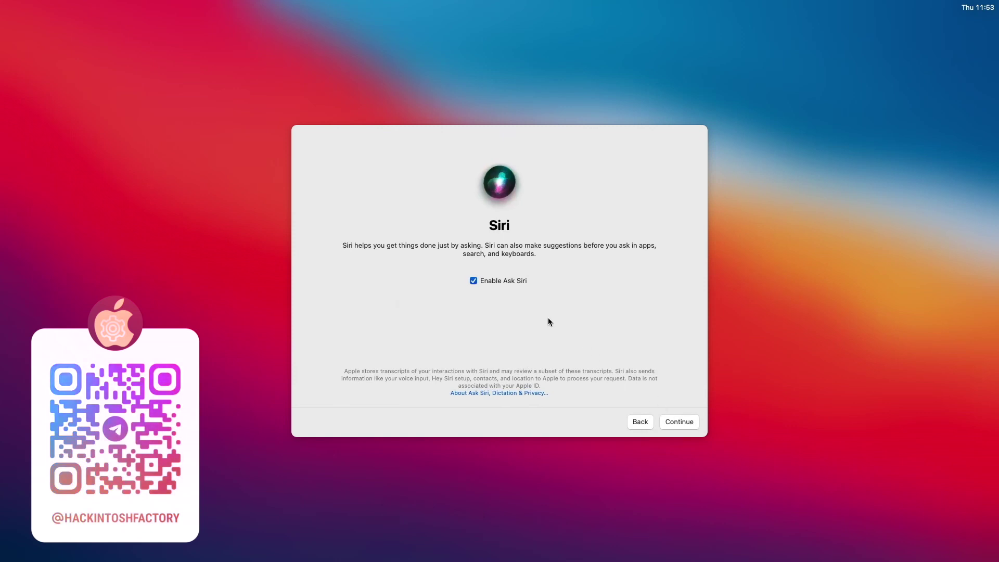
# Step: Turn off Ask Siri and finish the setup with the Dark appearance
pyautogui.click(510, 282)
pyautogui.click(671, 424)
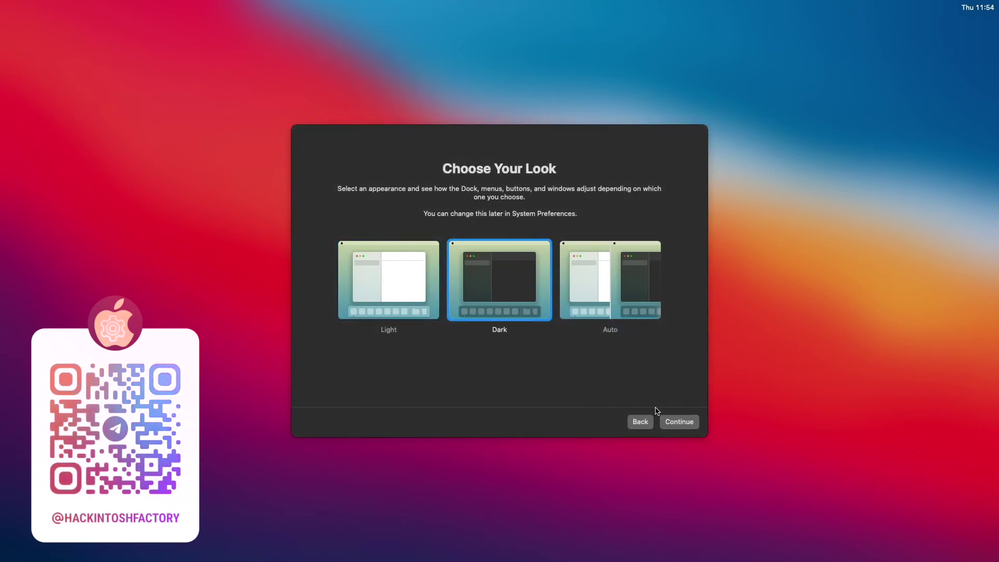
pyautogui.click(687, 425)
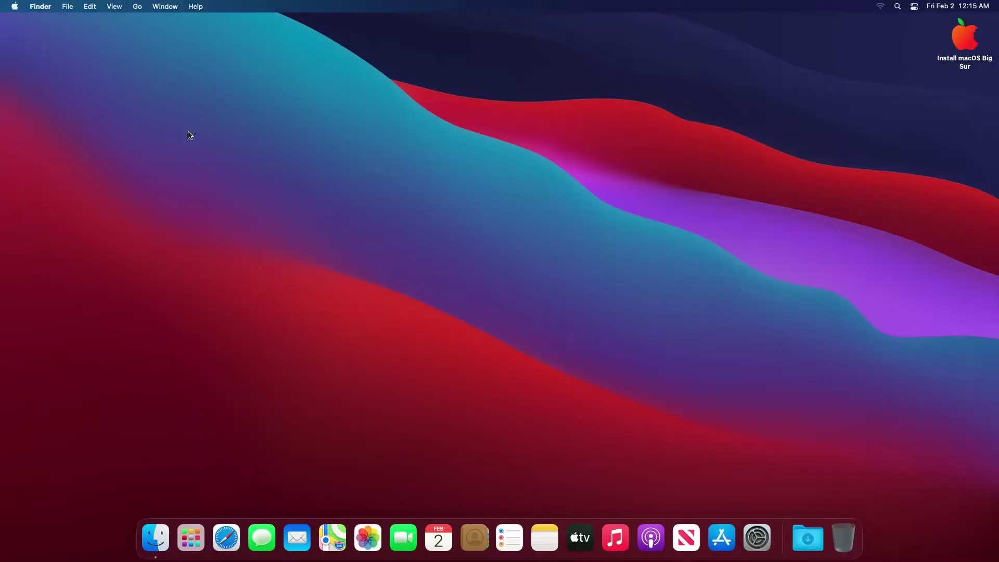
# Step: Check the About This Mac overview and launch Clover Configurator from the FILES folder on the Install macOS Big Sur drive
pyautogui.click(14, 9)
pyautogui.click(21, 25)
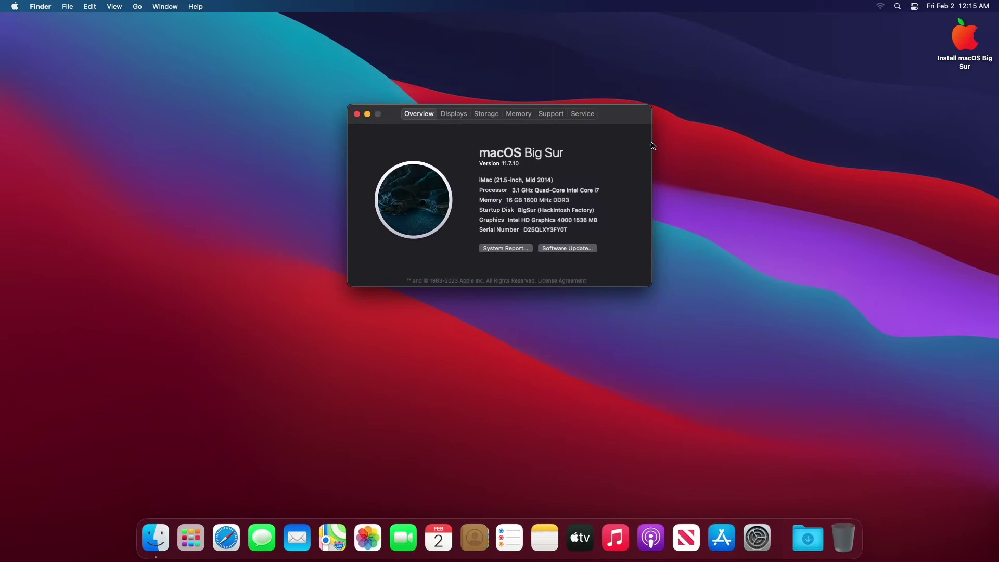
pyautogui.doubleClick(956, 45)
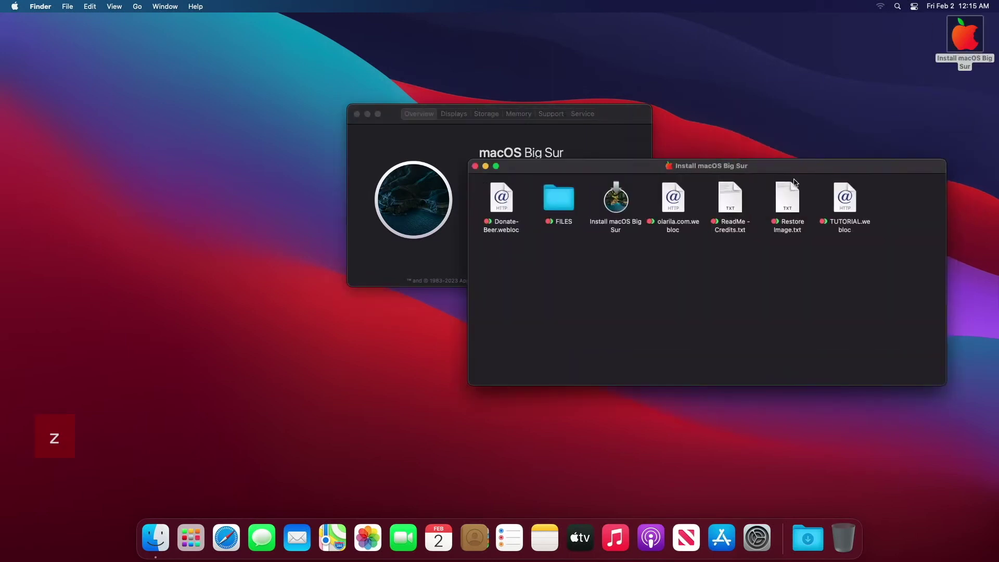
pyautogui.doubleClick(559, 199)
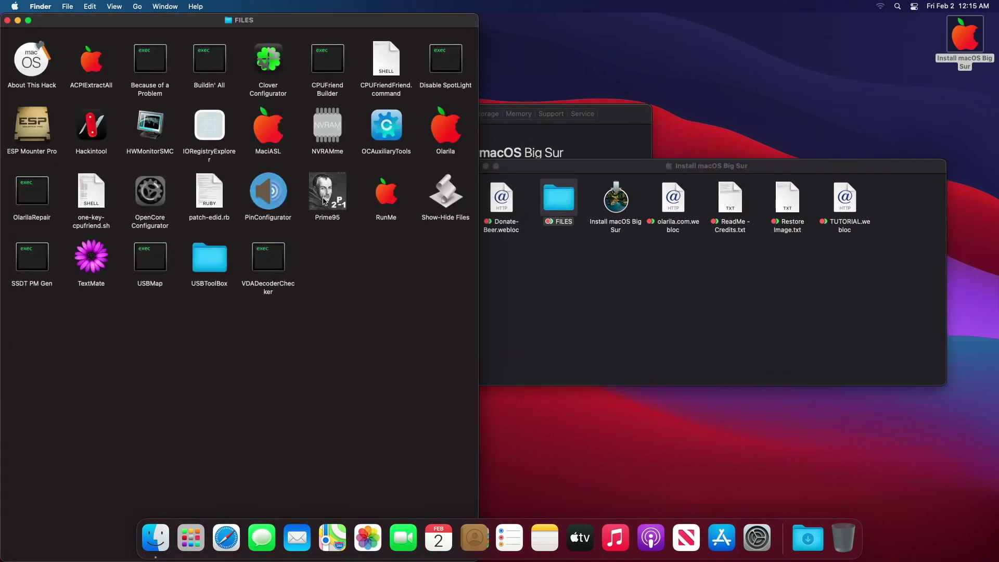
pyautogui.doubleClick(271, 76)
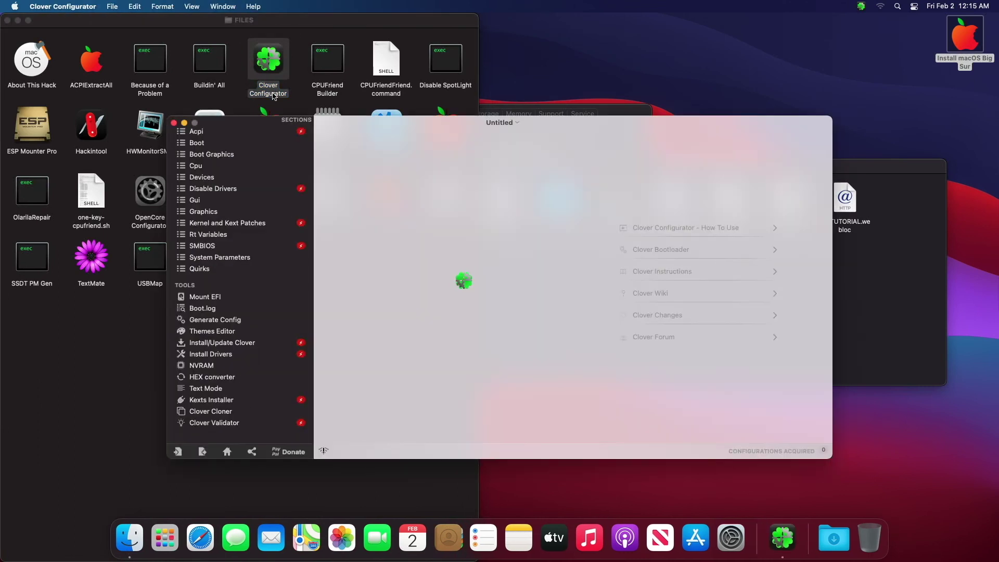
# Step: Mount the EFI partitions of the USB installer and the Hitachi disk, authorizing with the account password
pyautogui.click(258, 300)
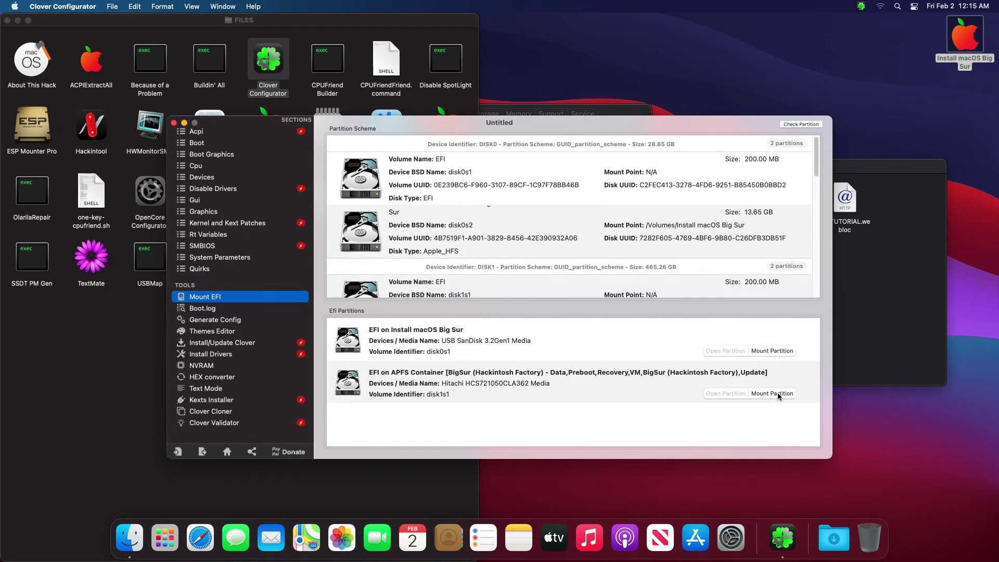
pyautogui.click(767, 352)
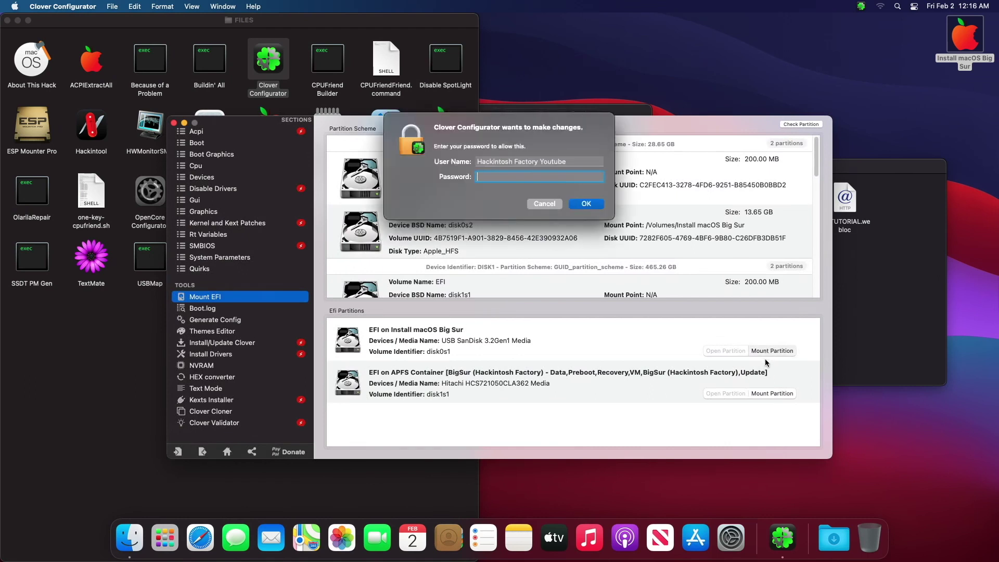
pyautogui.write('******')
pyautogui.press('Return')
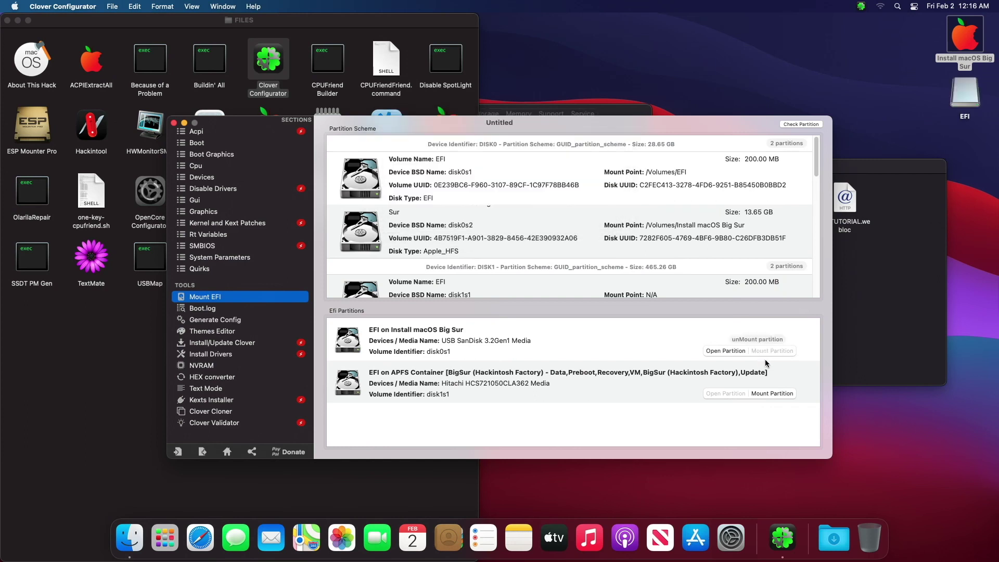
pyautogui.click(764, 395)
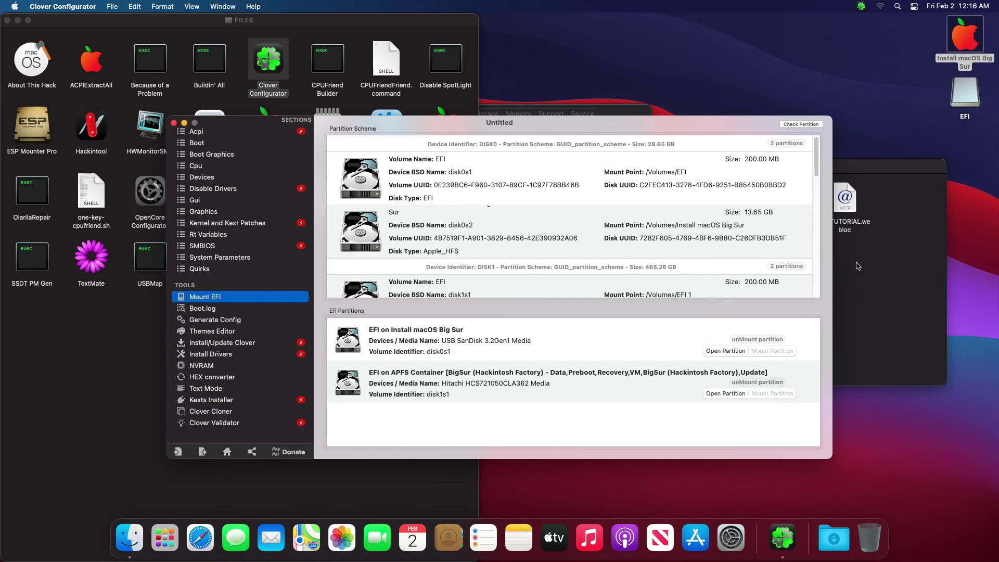
# Step: Open the USB installer's EFI partition and copy its EFI folder
pyautogui.doubleClick(964, 94)
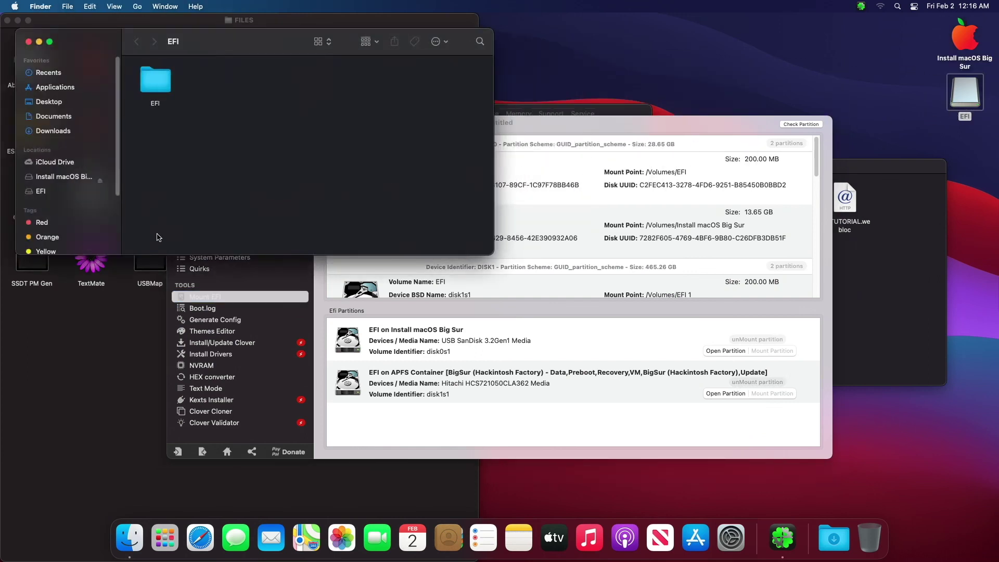
pyautogui.moveTo(155, 256); pyautogui.dragTo(136, 389)
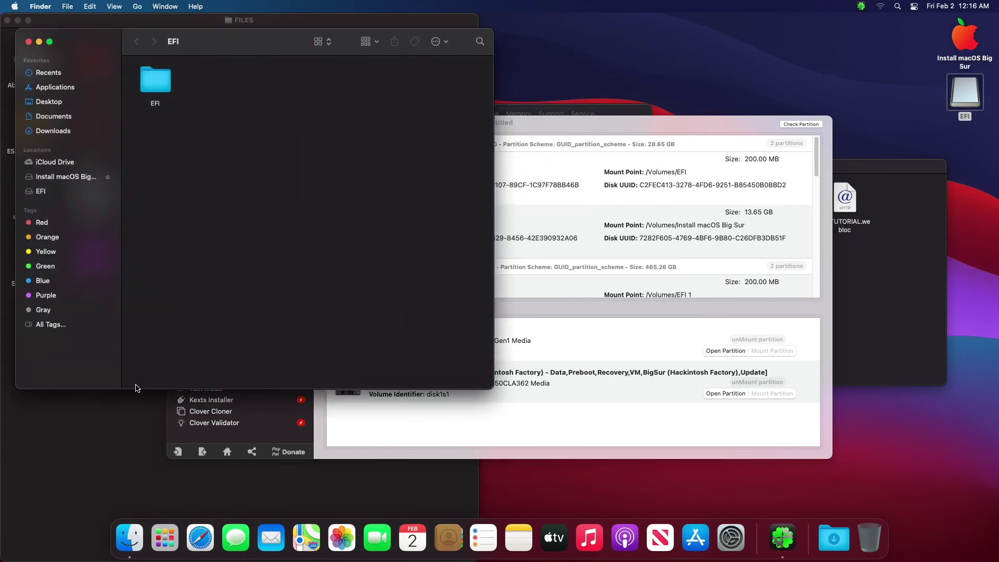
pyautogui.click(83, 193)
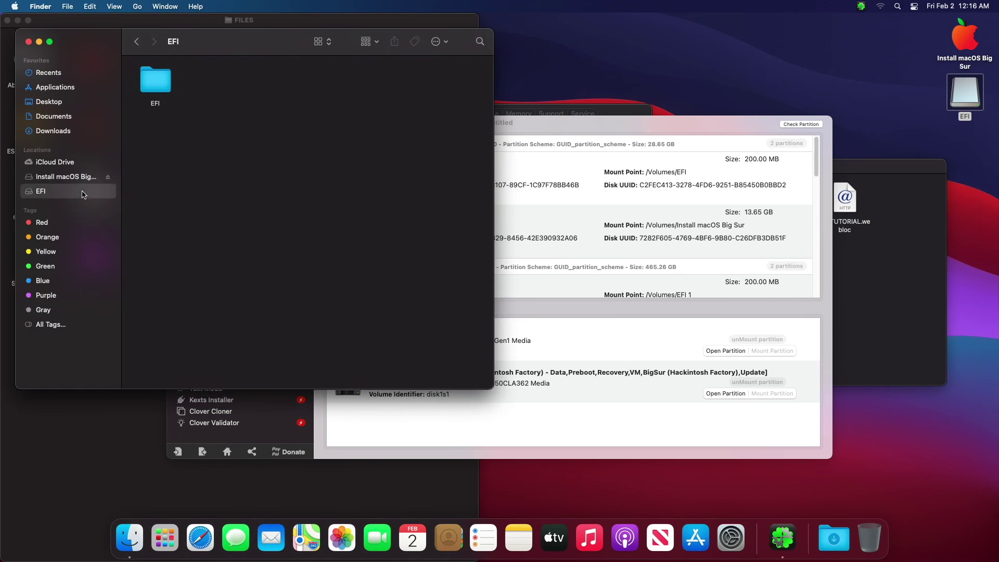
pyautogui.rightClick(154, 86)
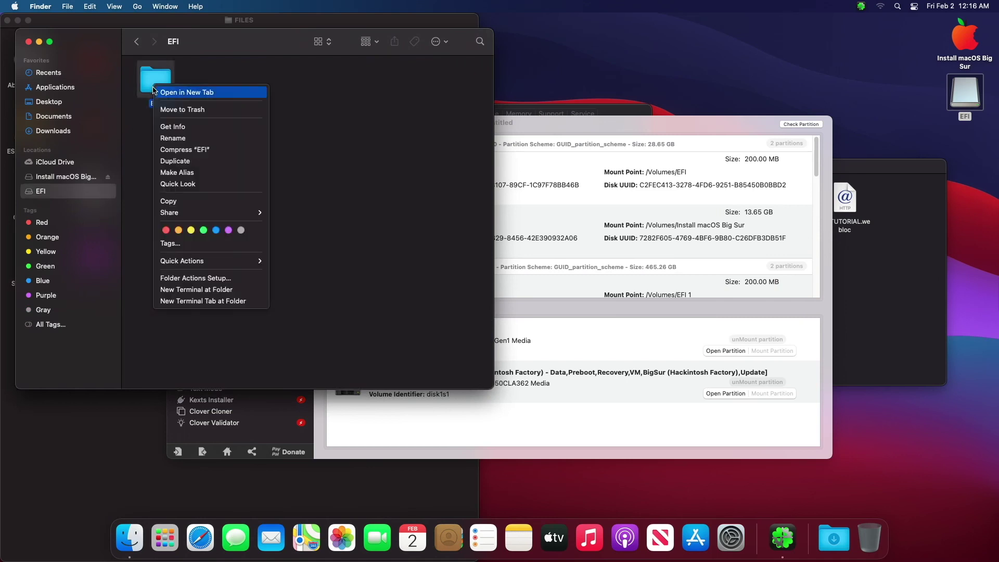
pyautogui.click(166, 201)
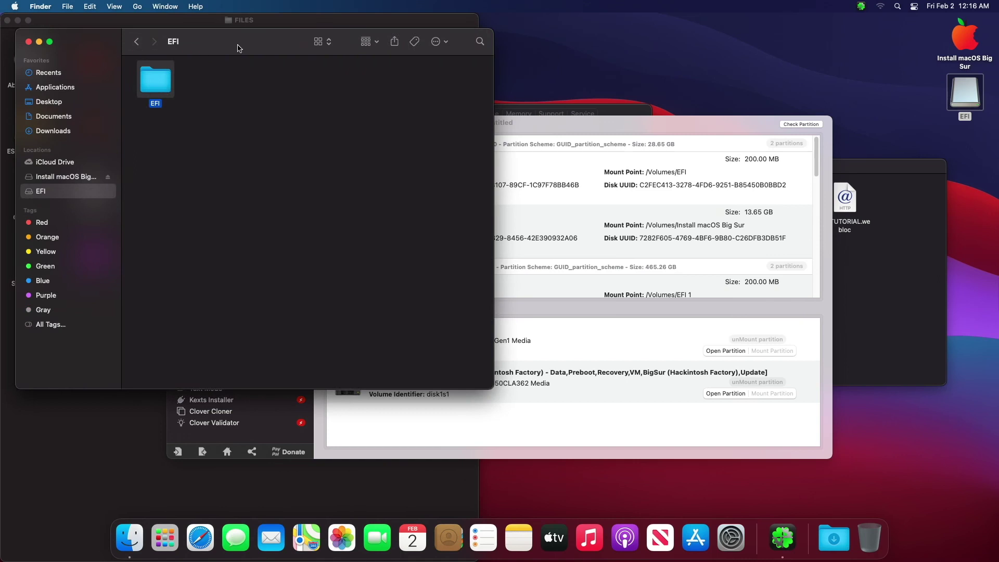
# Step: Permanently delete the existing EFI folder from the Hitachi disk's EFI partition, emptying the Trash
pyautogui.moveTo(238, 45); pyautogui.dragTo(247, 50)
pyautogui.click(137, 6)
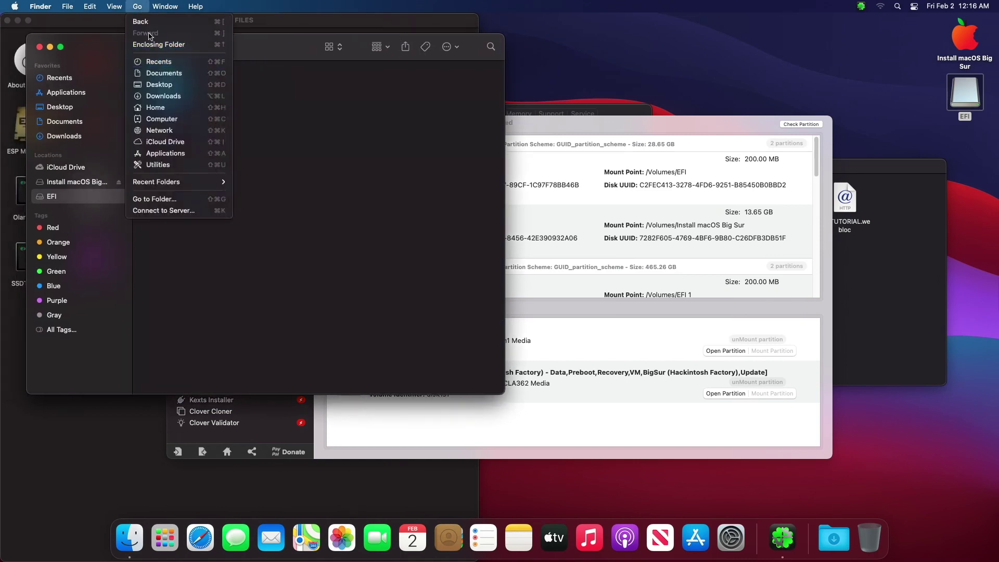
pyautogui.click(167, 119)
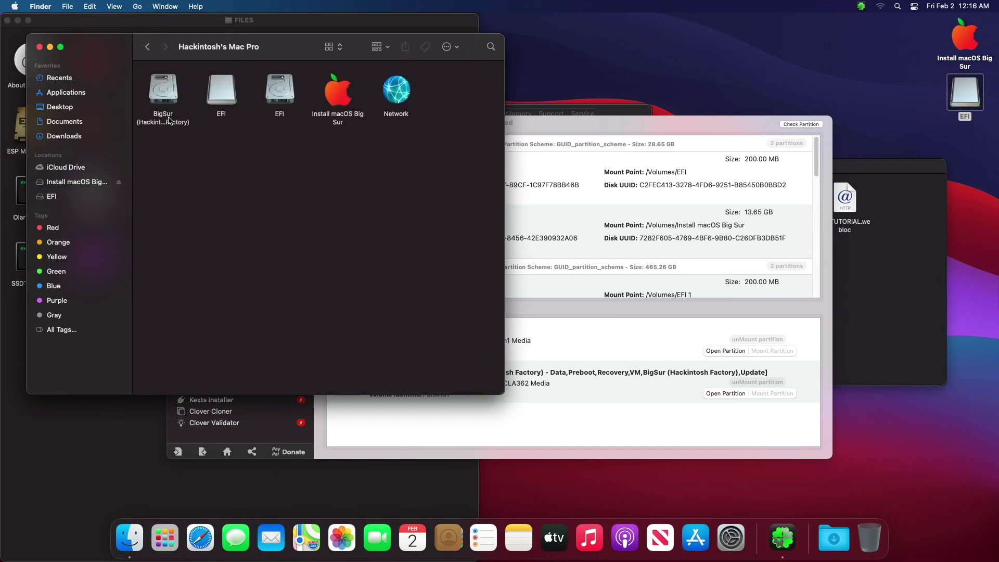
pyautogui.doubleClick(280, 99)
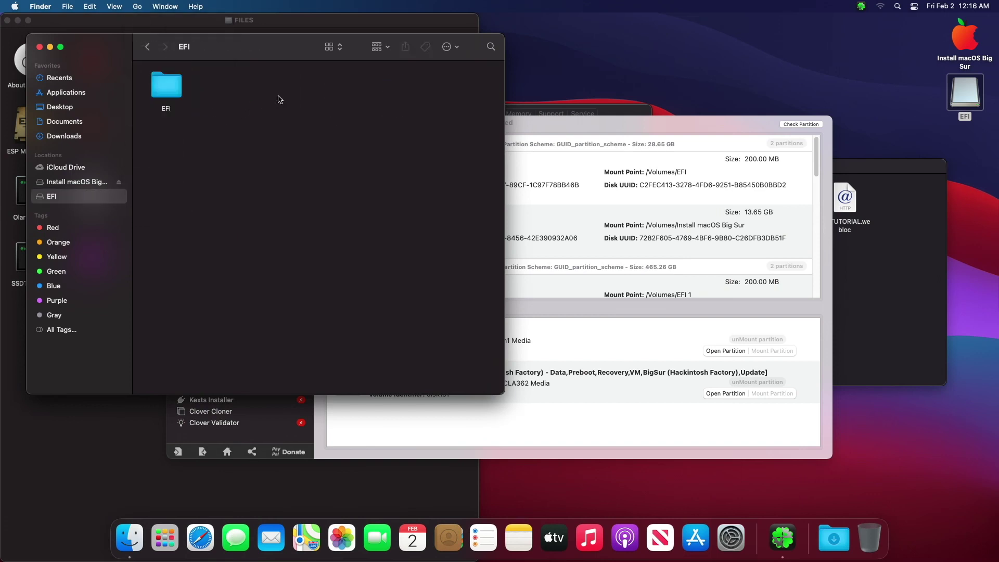
pyautogui.rightClick(175, 91)
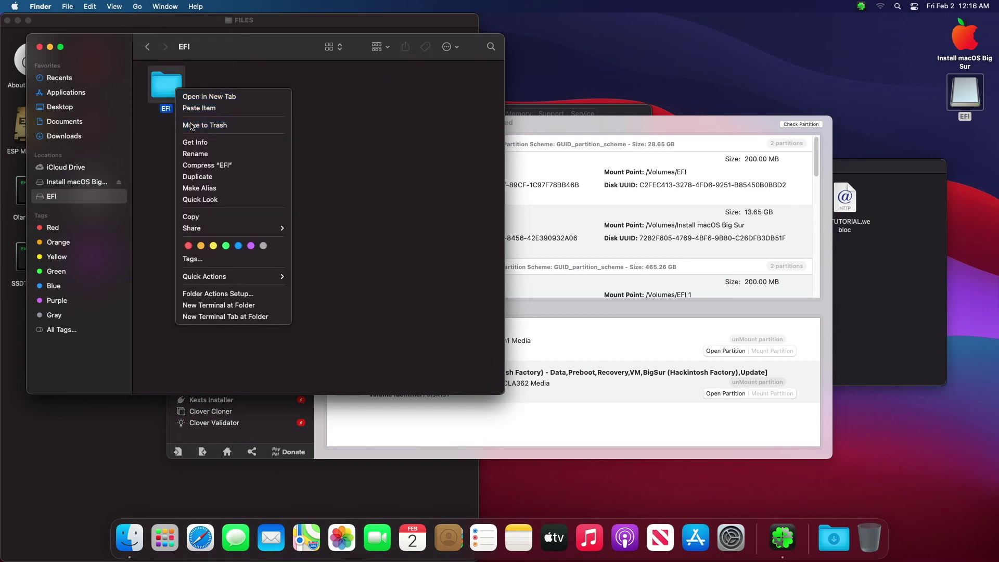
pyautogui.click(197, 125)
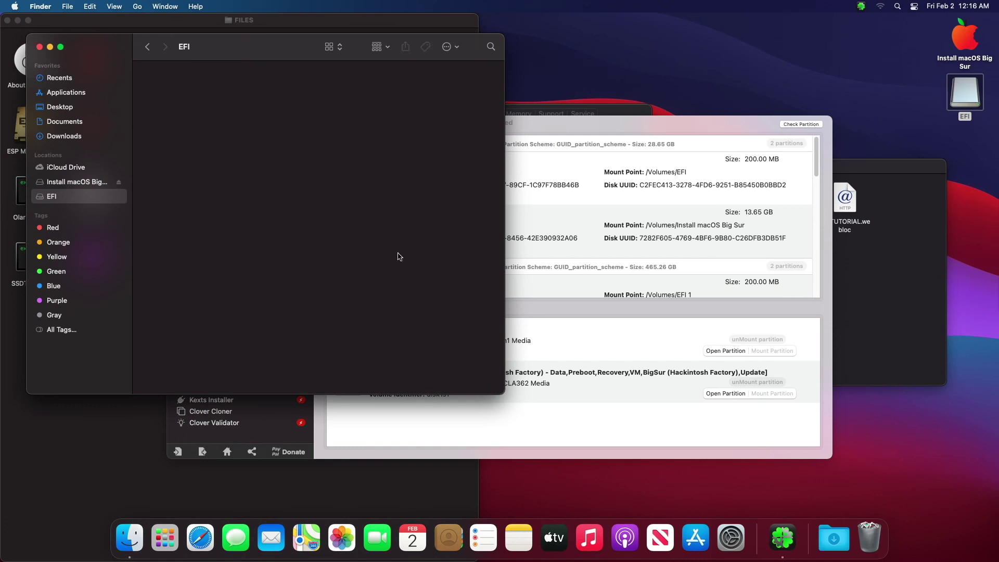
pyautogui.rightClick(868, 537)
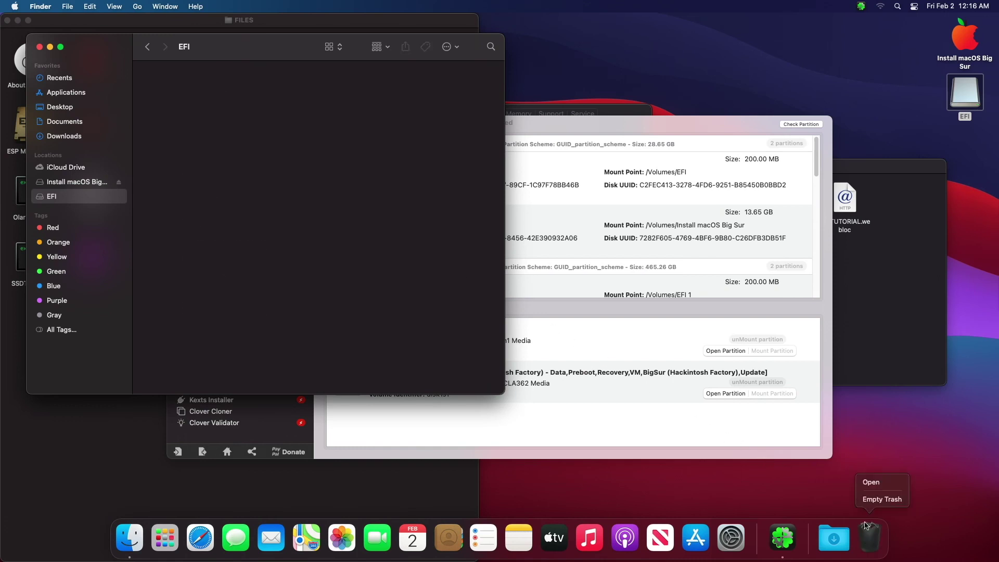
pyautogui.click(872, 501)
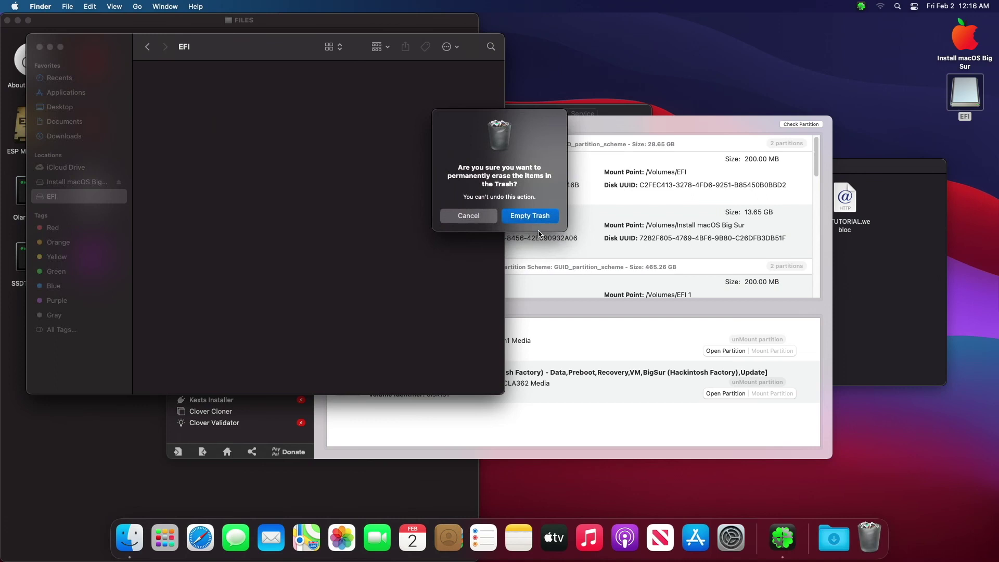
pyautogui.click(532, 217)
# Step: Copy the EFI folder from the USB installer's EFI partition into the emptied EFI partition of the Hitachi disk
pyautogui.rightClick(284, 197)
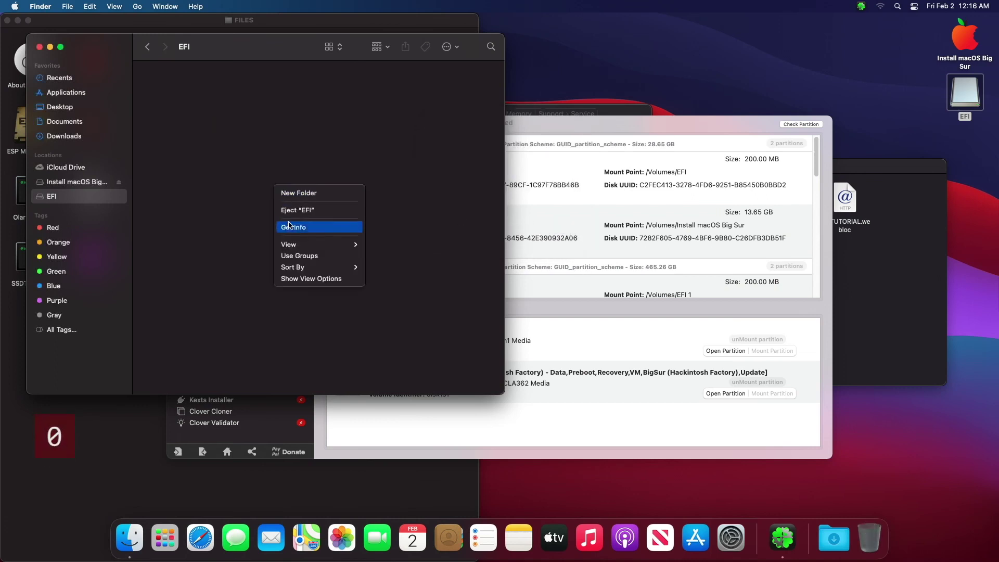
pyautogui.click(235, 218)
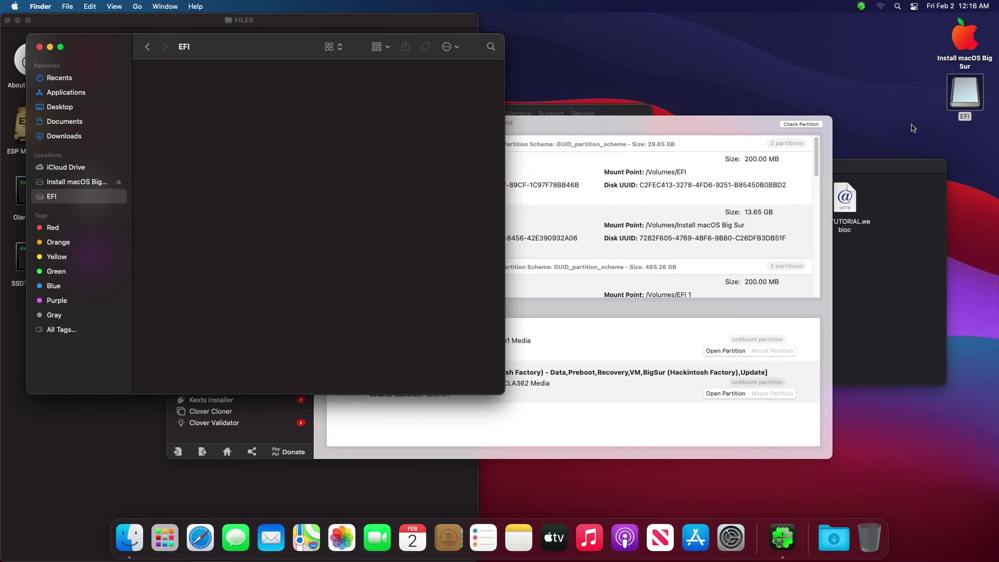
pyautogui.doubleClick(963, 103)
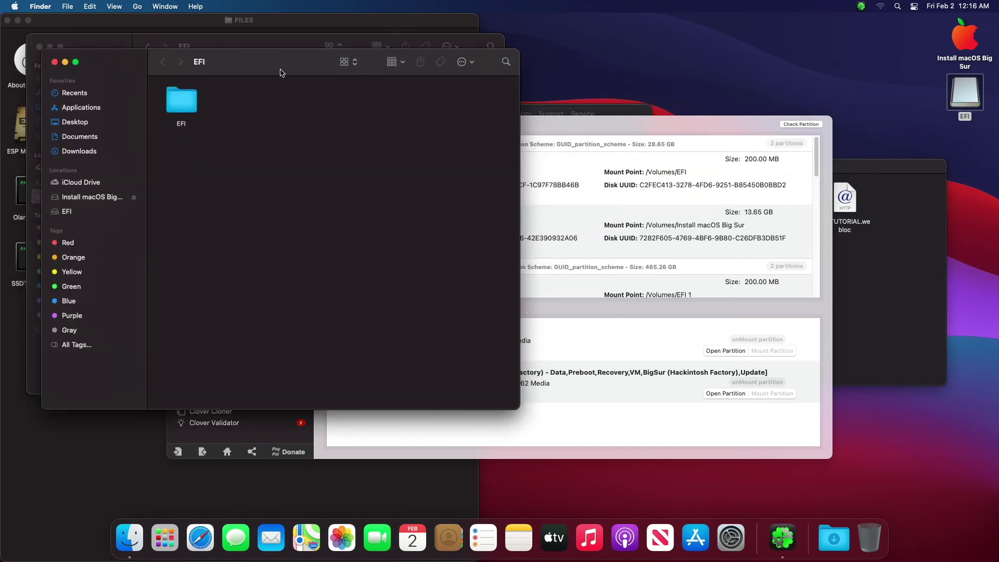
pyautogui.moveTo(279, 72); pyautogui.dragTo(584, 107)
pyautogui.click(478, 131)
pyautogui.moveTo(478, 131); pyautogui.dragTo(245, 141)
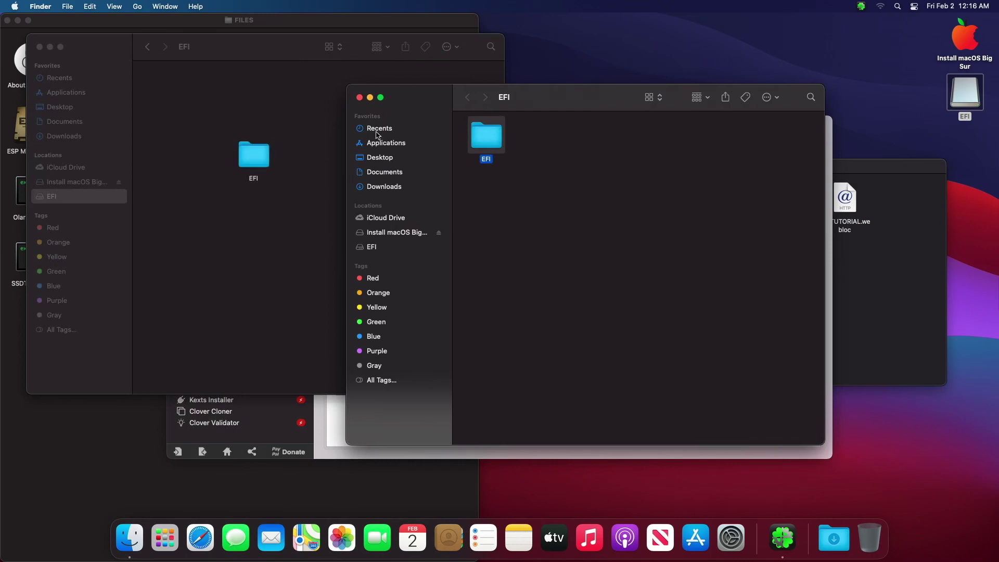
# Step: Close both EFI windows, the FILES and Install macOS Big Sur windows, and About This Mac to clear the desktop
pyautogui.click(360, 97)
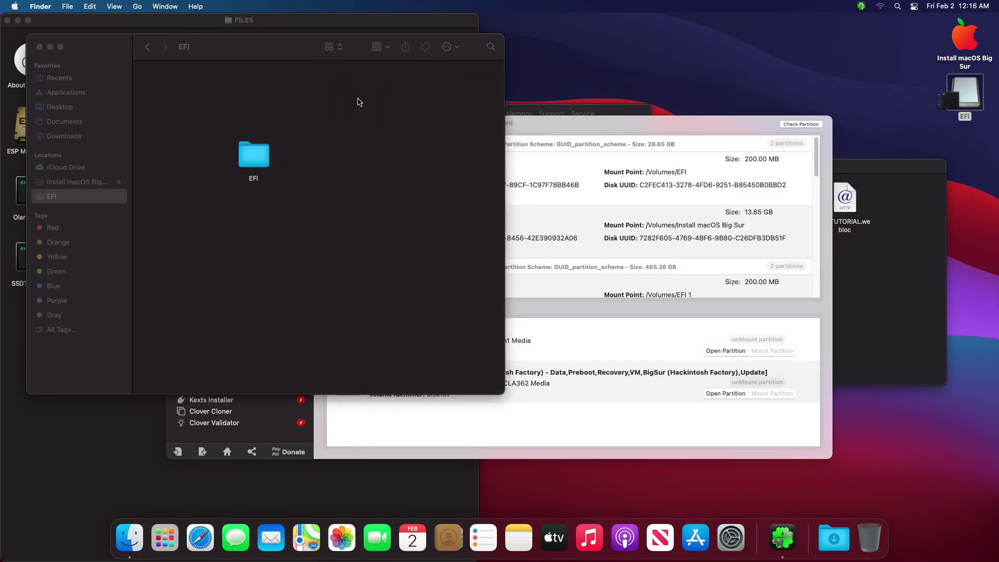
pyautogui.click(50, 48)
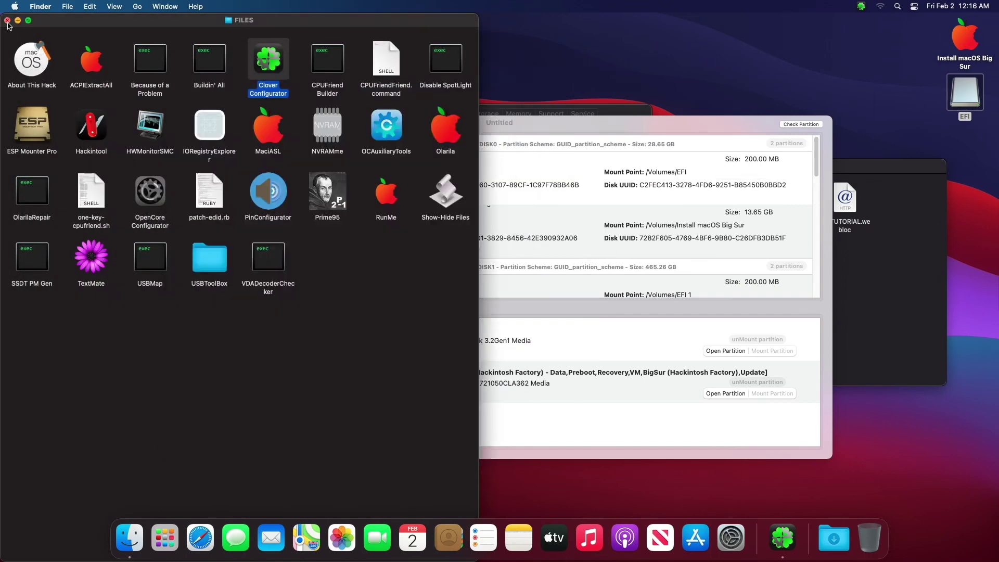
pyautogui.click(7, 20)
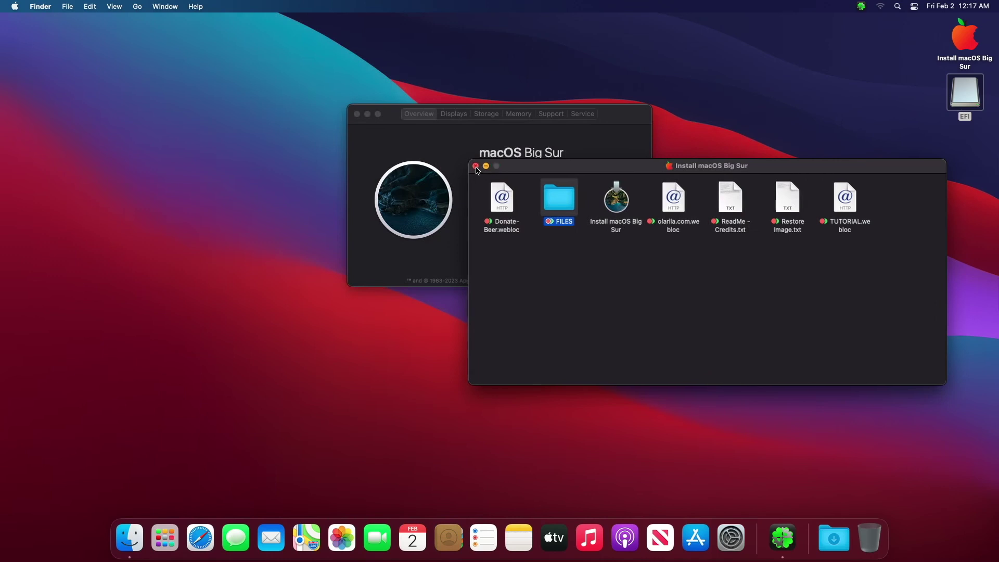
pyautogui.click(476, 167)
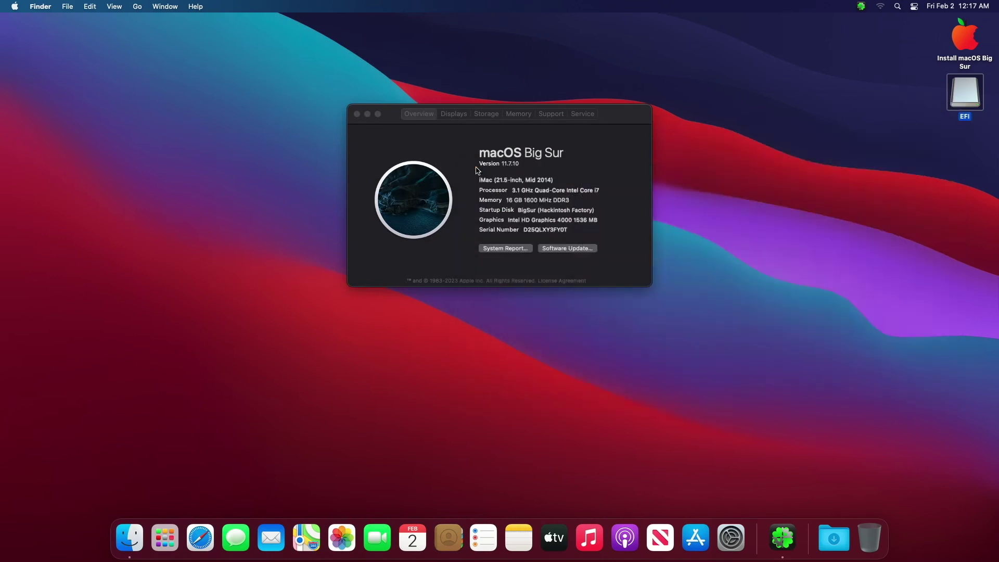
pyautogui.click(476, 170)
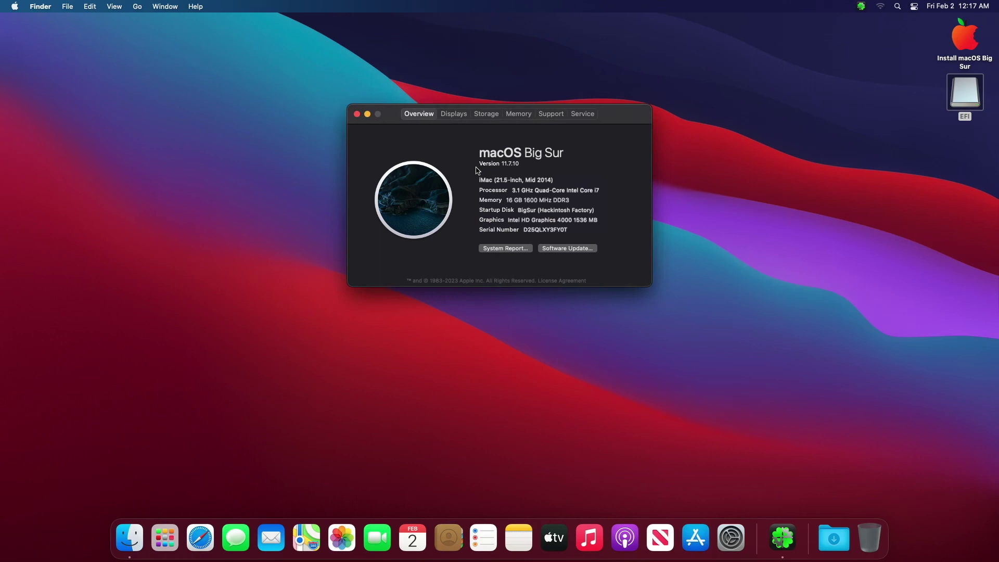
pyautogui.click(357, 114)
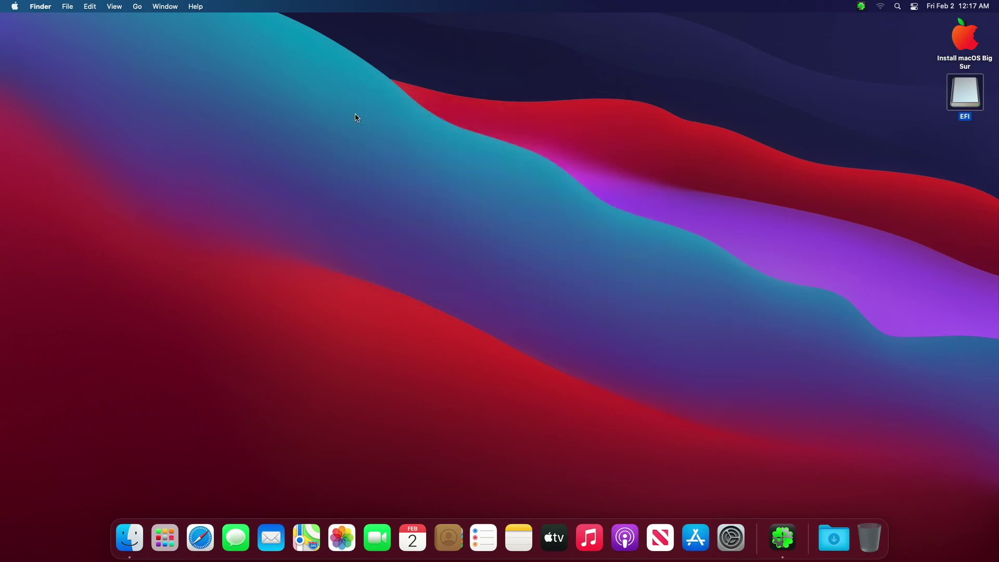